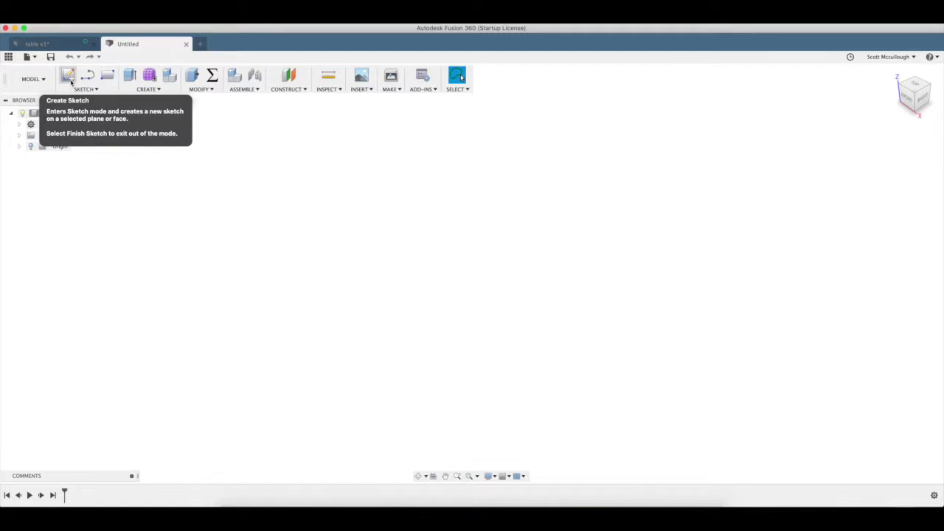
On the XY plane, sketch an ellipse centred at the origin, roughly 2.4 in by 1.2 in
click(68, 77)
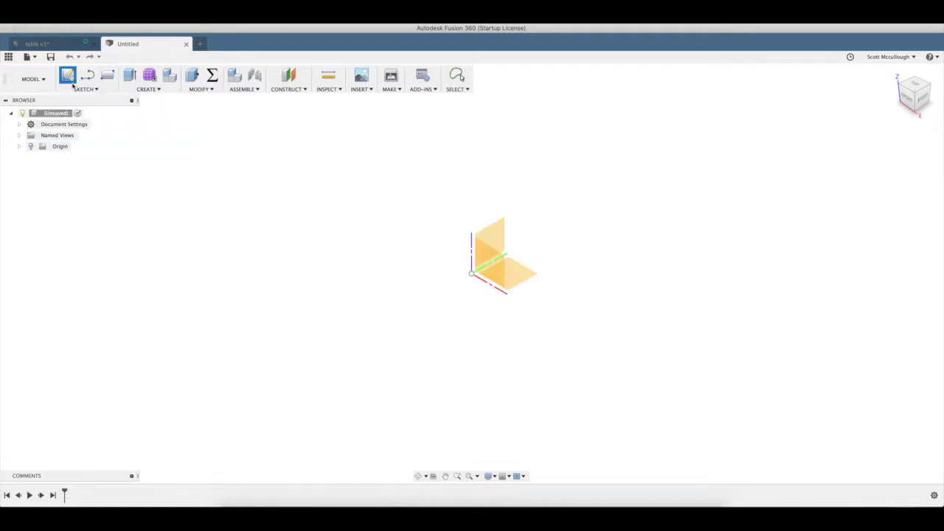
click(513, 272)
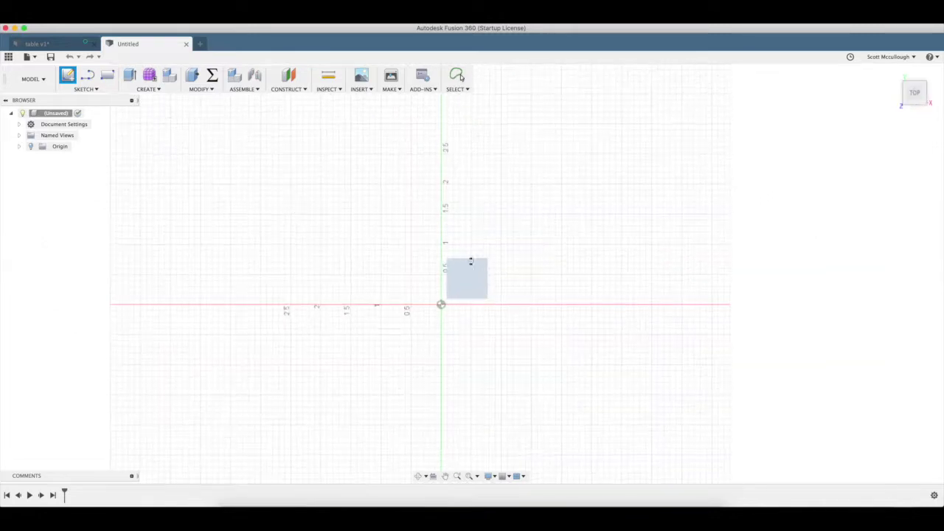
click(93, 89)
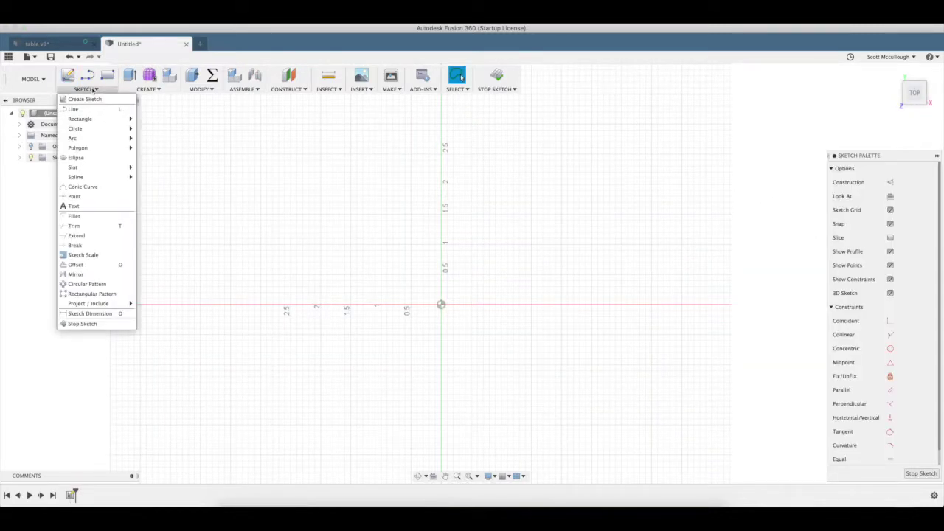
click(93, 156)
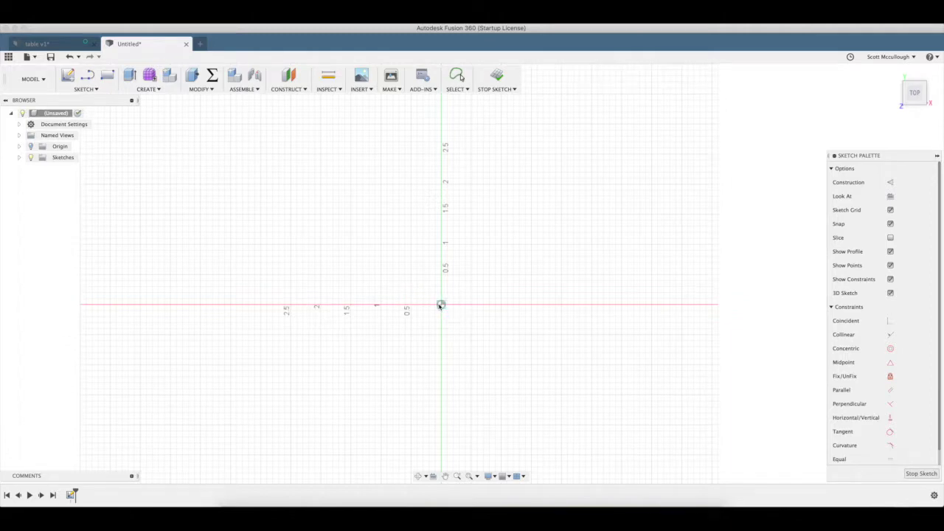
click(440, 305)
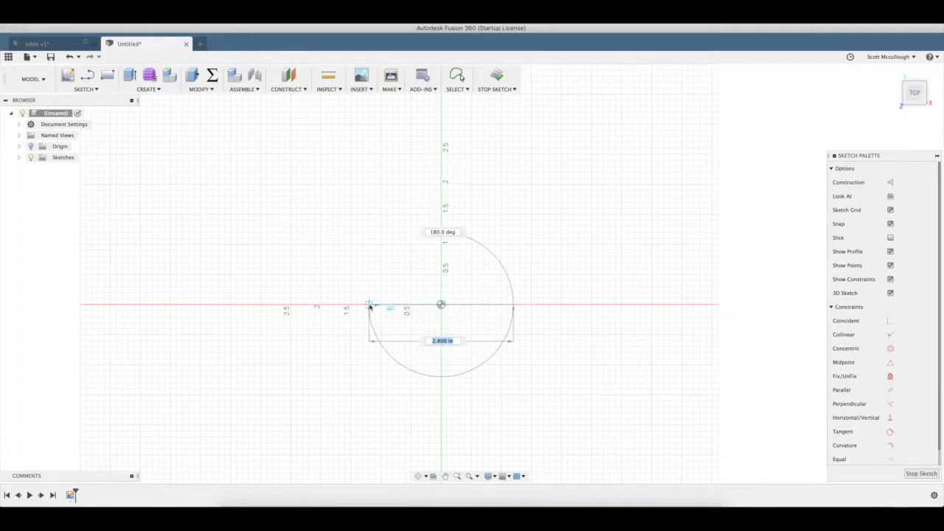
click(369, 305)
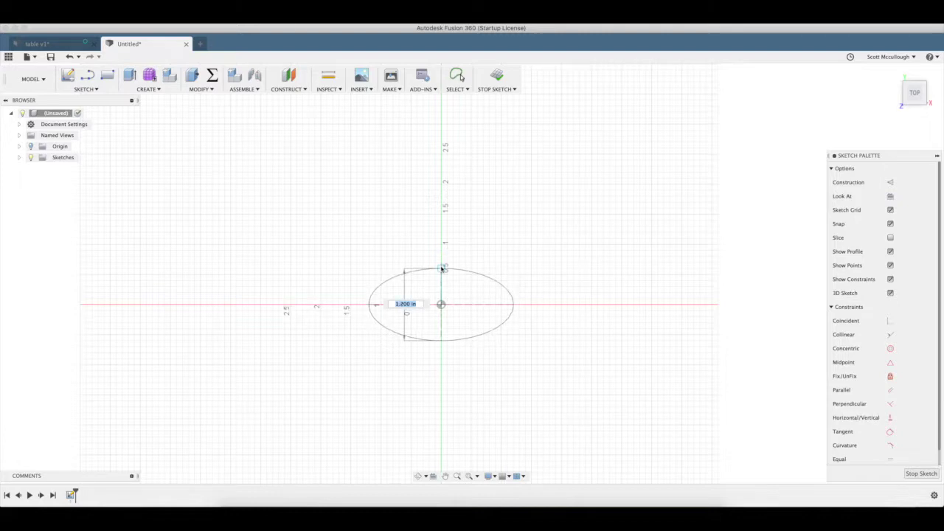
click(443, 268)
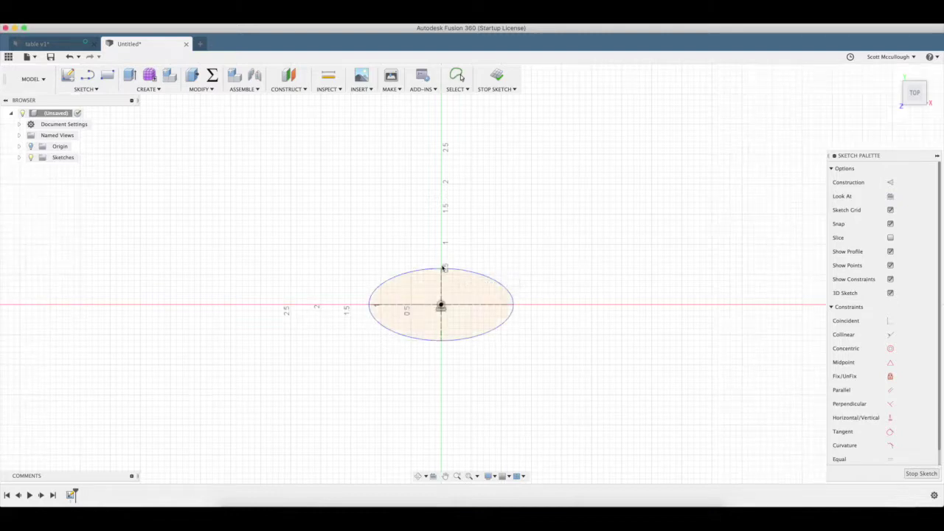
Dimension the ellipse height to 1.5 in
click(442, 340)
click(442, 269)
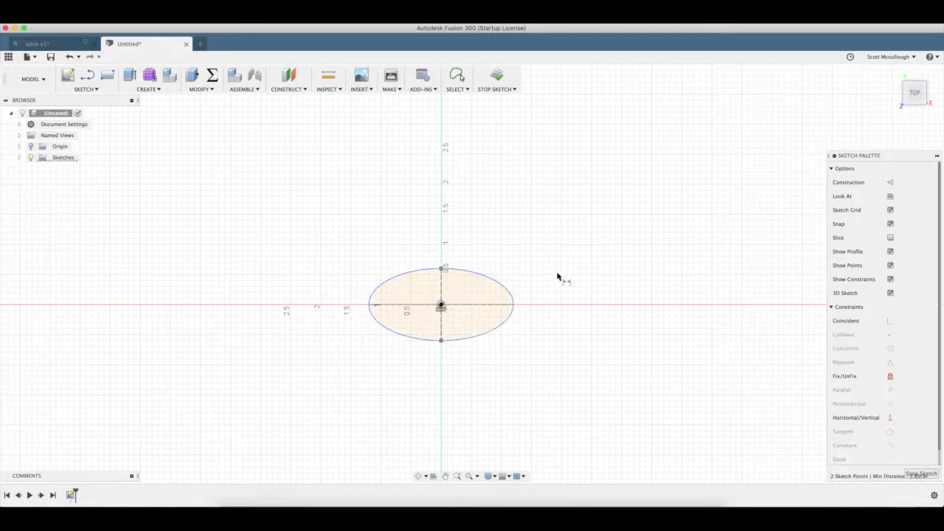
click(567, 276)
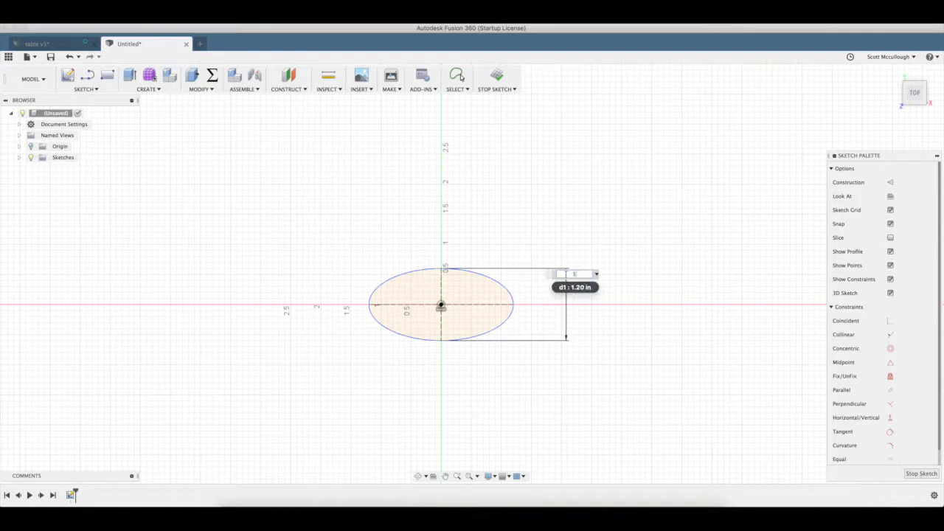
key(Return)
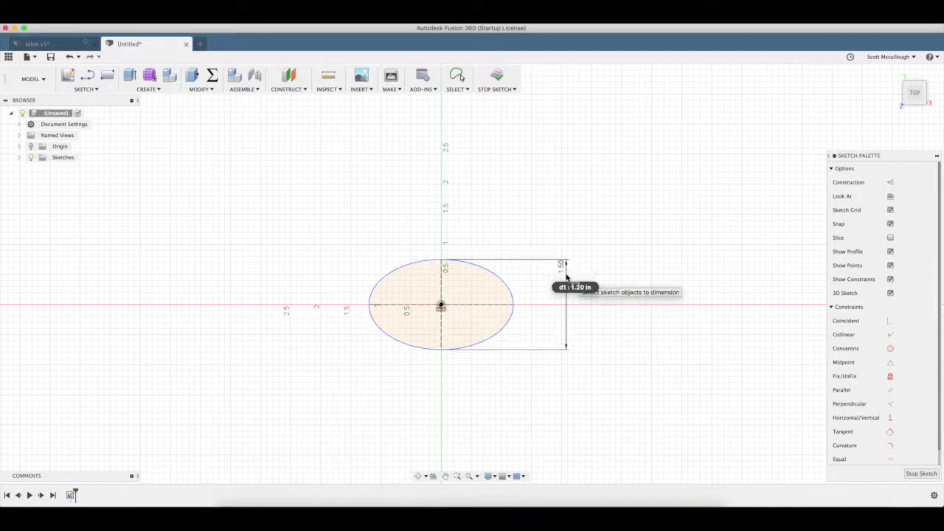
Dimension the ellipse width to 2.5 in
click(369, 305)
click(514, 306)
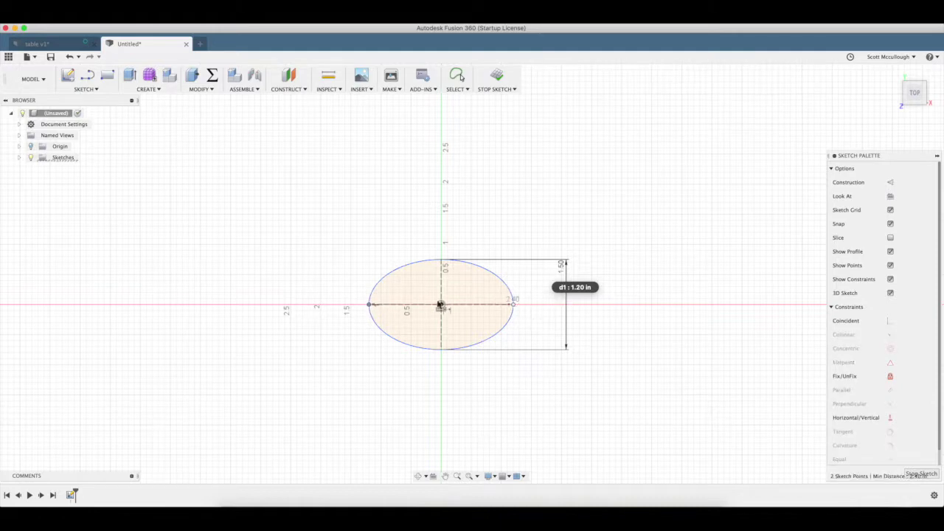
click(336, 251)
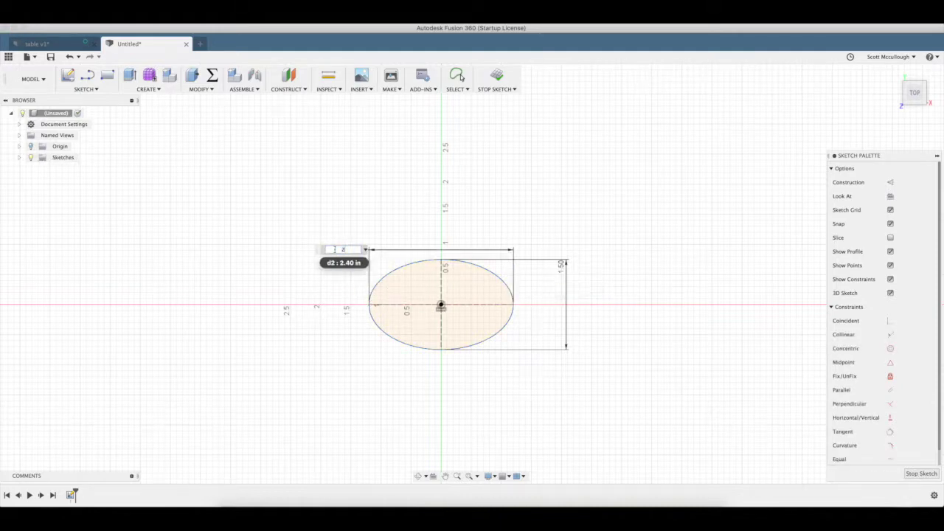
text(2.5)
key(Return)
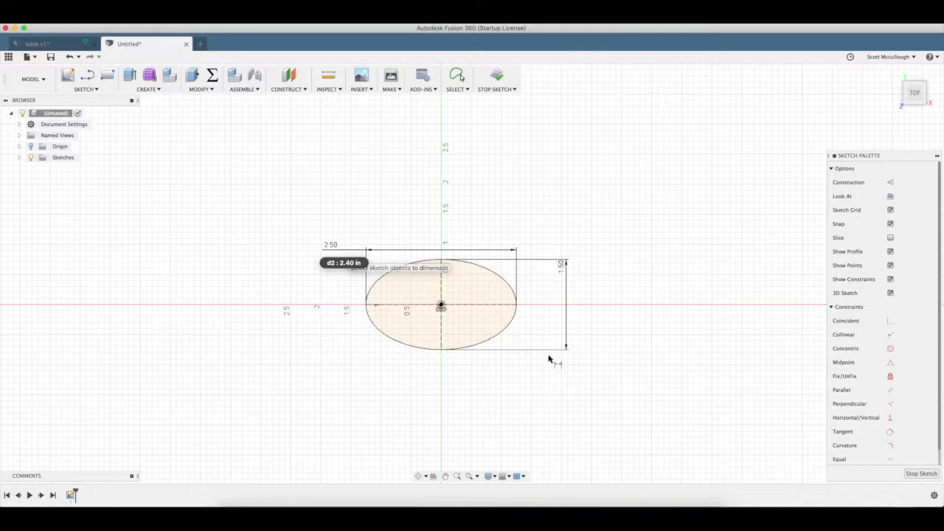
click(419, 476)
Extrude the ellipse profile 0.5 in into a new solid oval disc
drag(422, 381, 420, 364)
key(q)
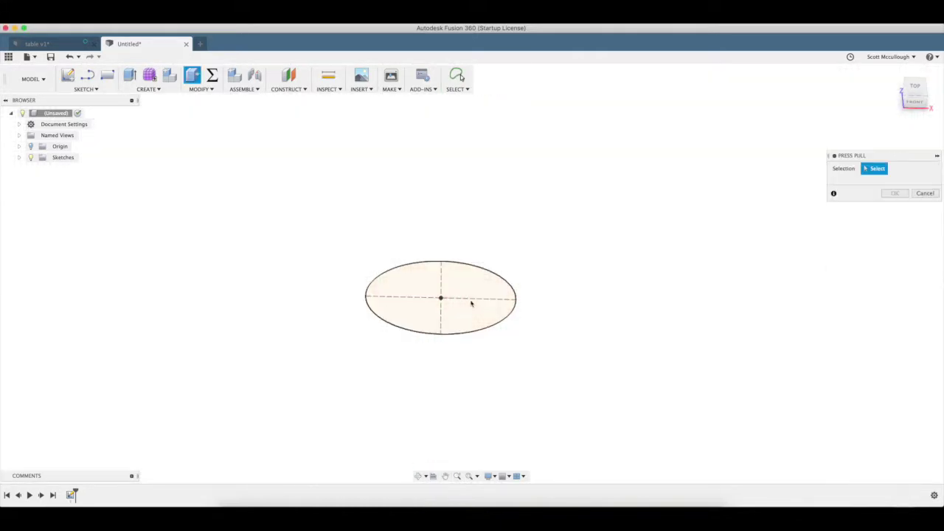
click(474, 306)
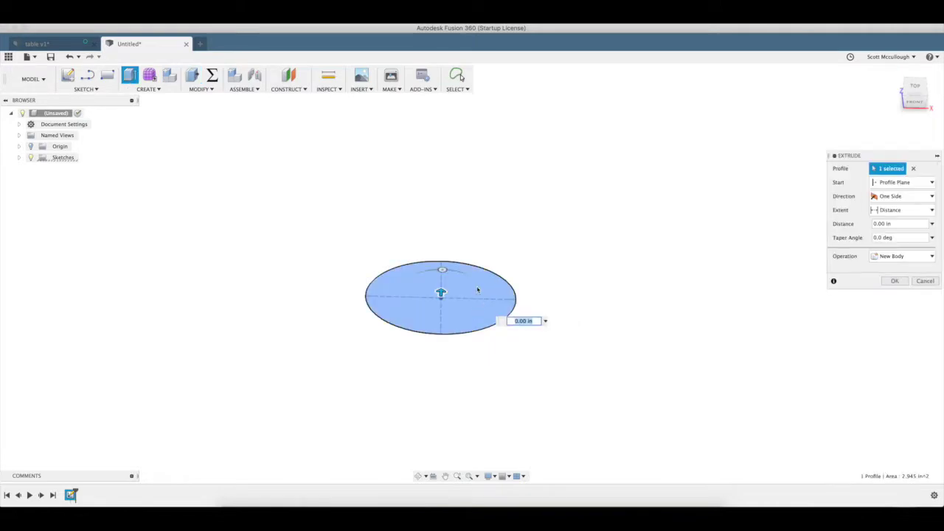
drag(440, 291, 440, 282)
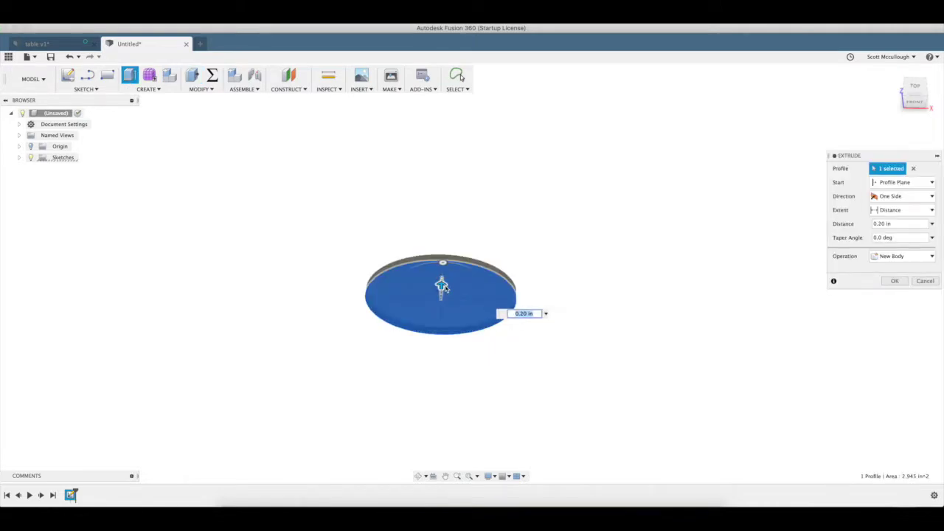
key(BackSpace)
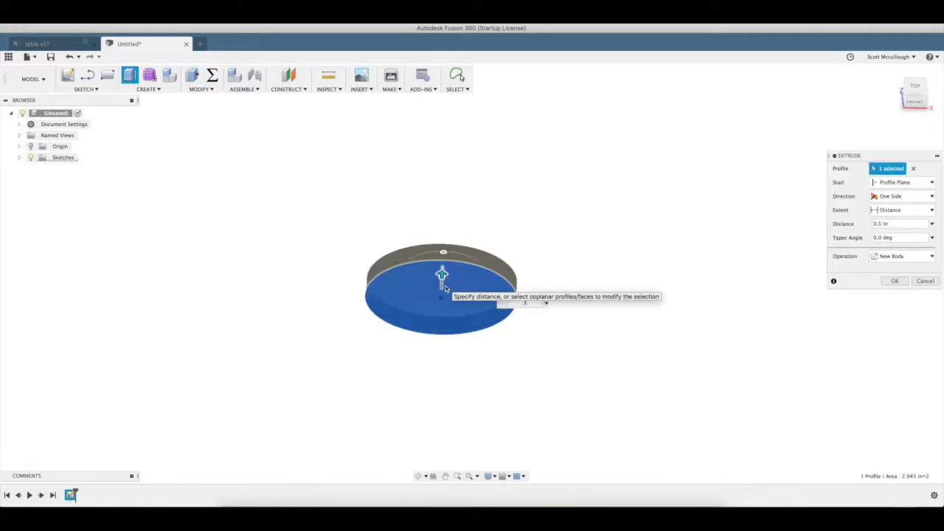
key(Return)
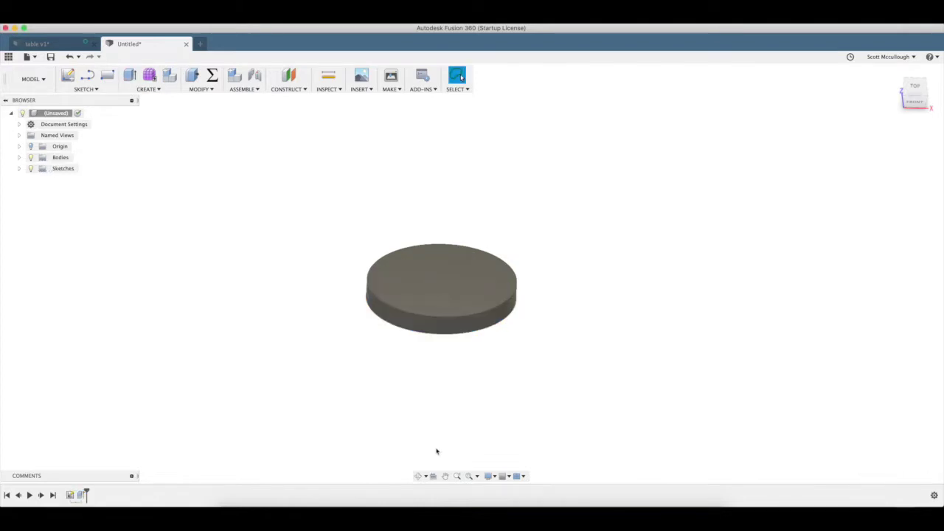
drag(435, 392, 422, 400)
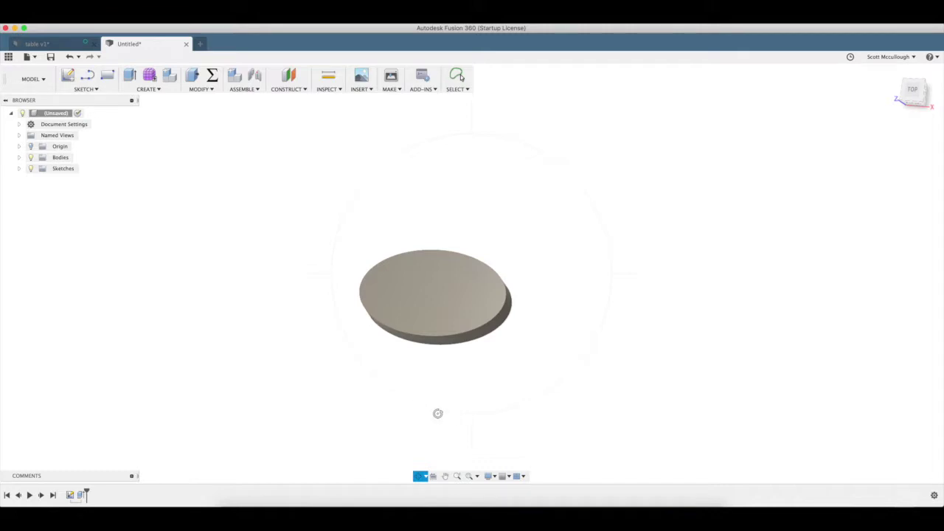
Create a construction plane offset 8 in from the disc and start a sketch on it
key(Escape)
click(293, 89)
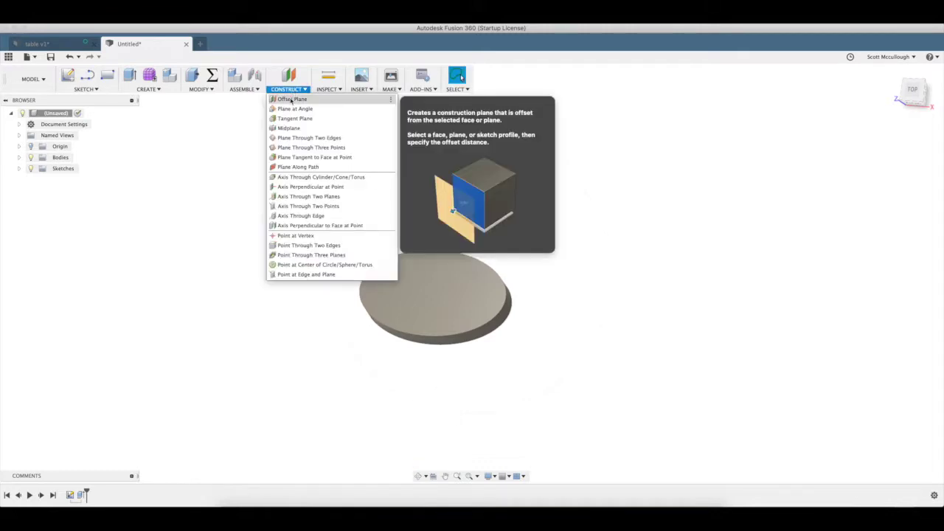
click(291, 98)
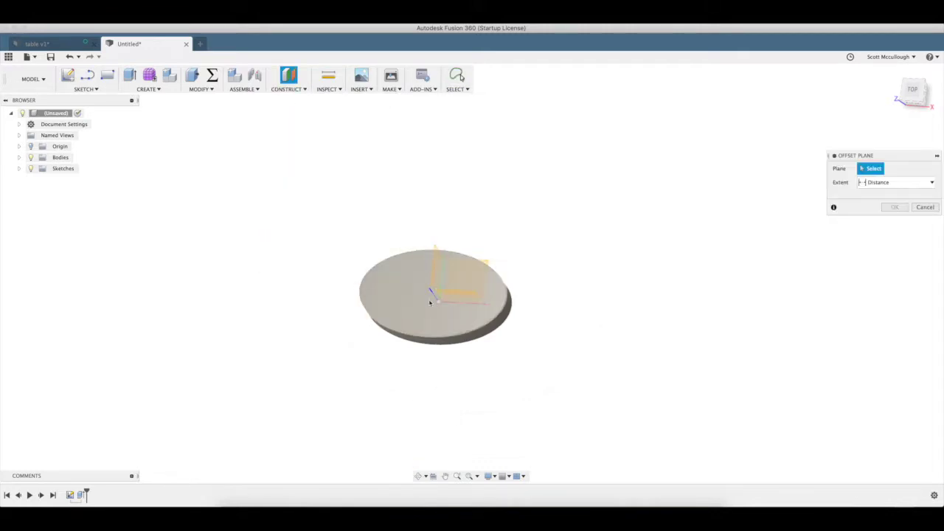
click(419, 476)
drag(415, 400, 395, 401)
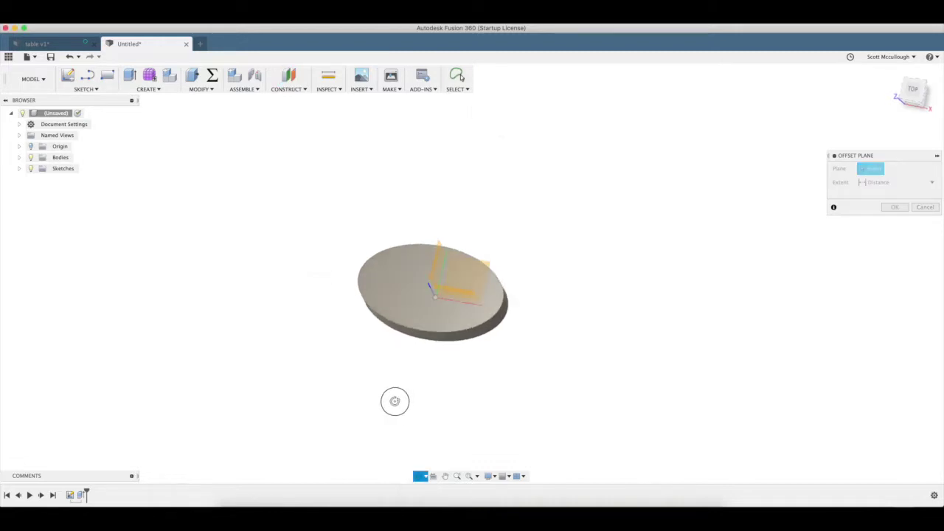
drag(494, 364, 442, 295)
key(Escape)
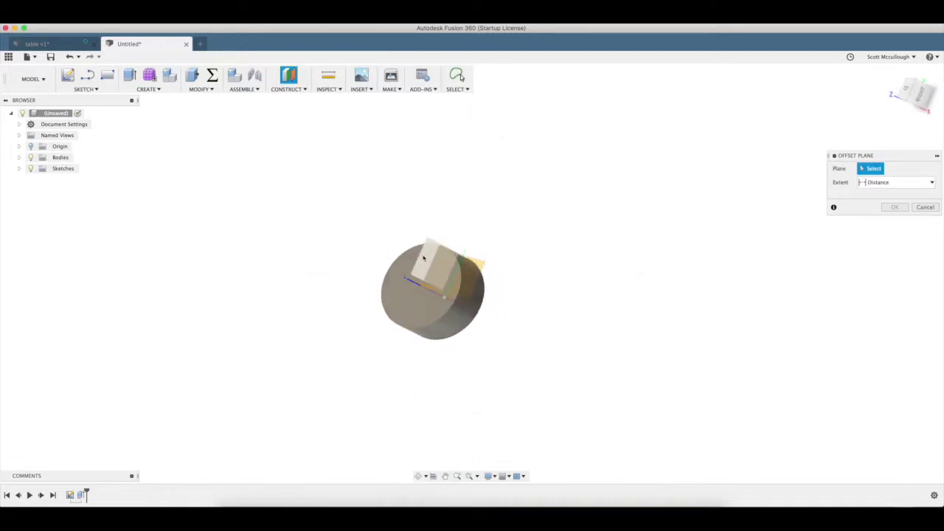
click(423, 257)
drag(432, 258, 558, 296)
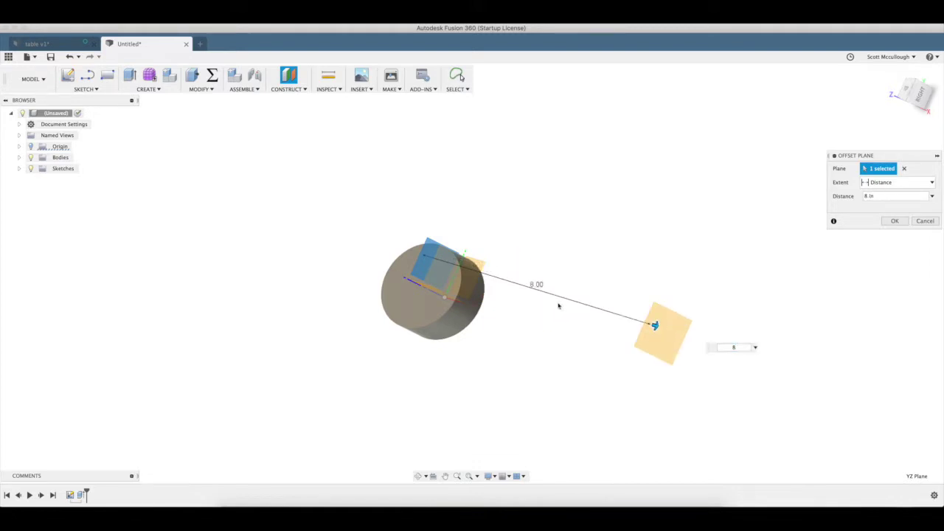
key(Return)
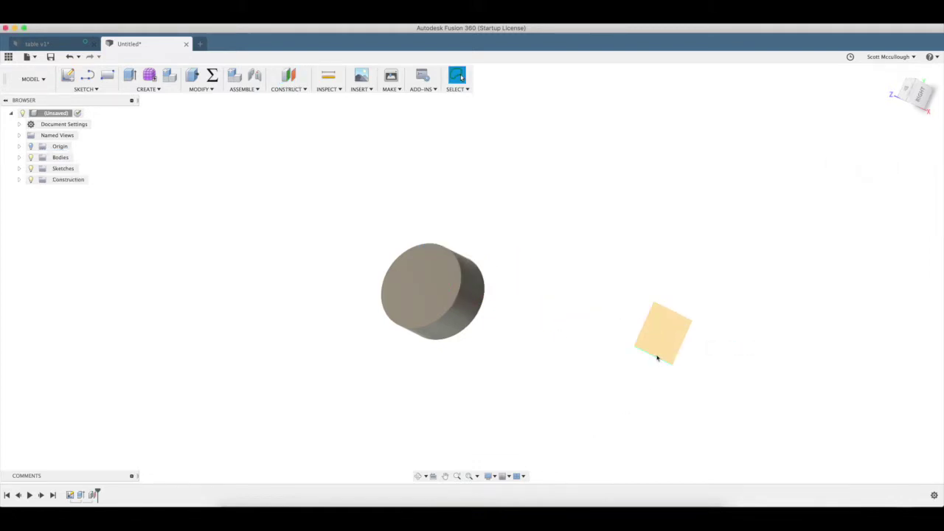
click(656, 345)
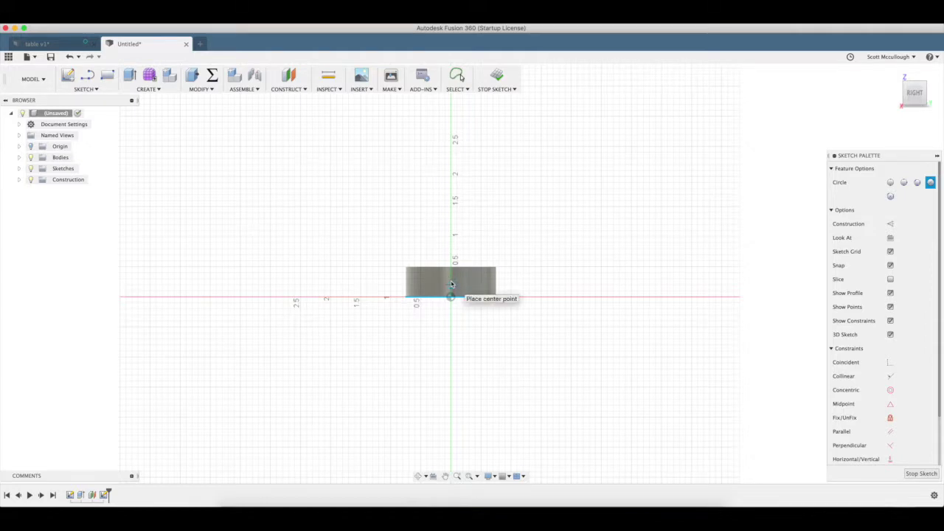
Draw a 0.375 in diameter circle centred at the sketch origin
click(451, 284)
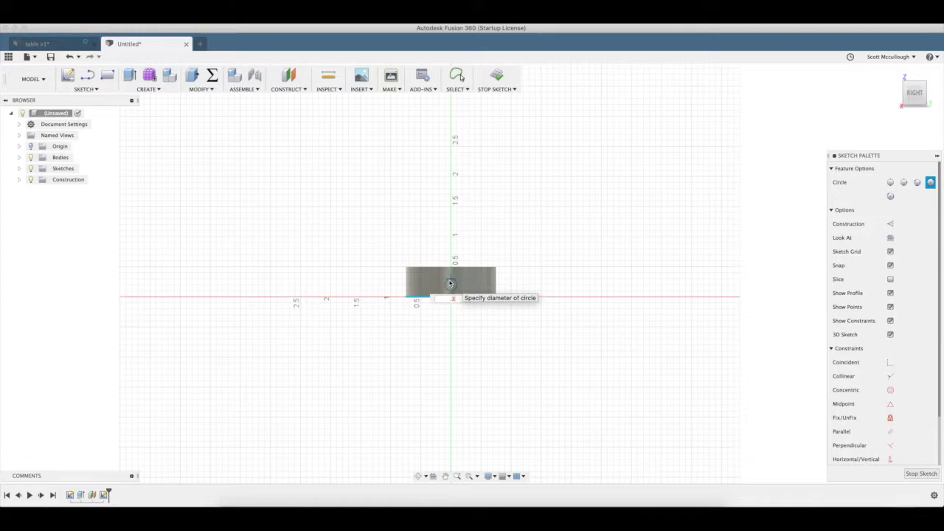
text(375)
key(Return)
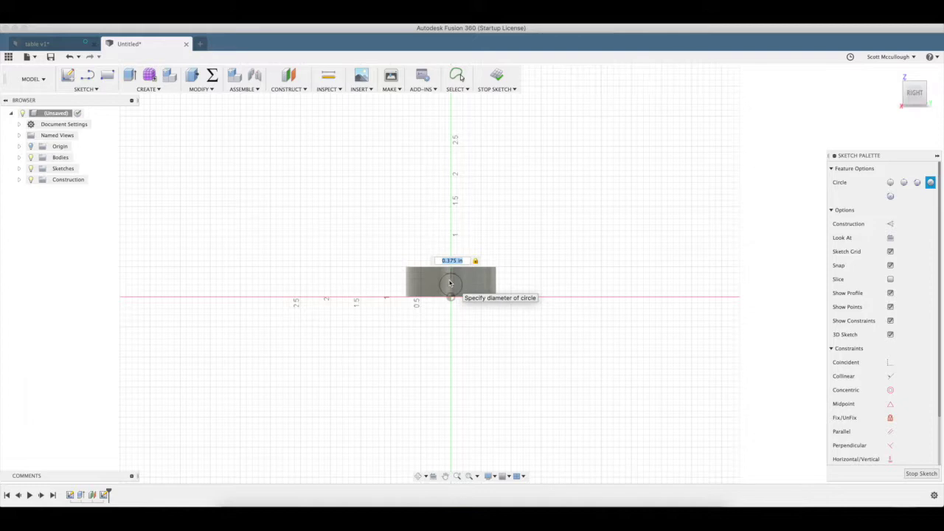
key(Escape)
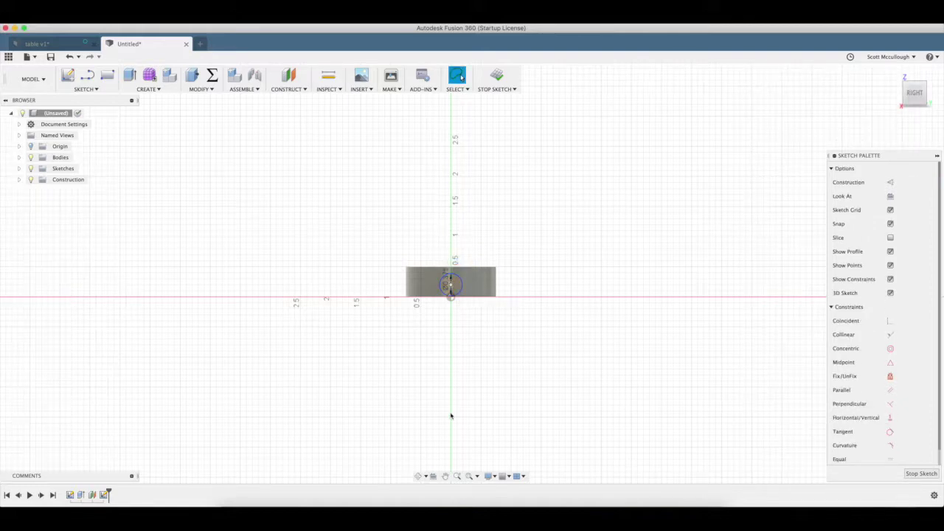
click(418, 476)
Extrude the small circle To Object as a Join so the handle reaches the bowl body
drag(421, 379, 439, 380)
key(q)
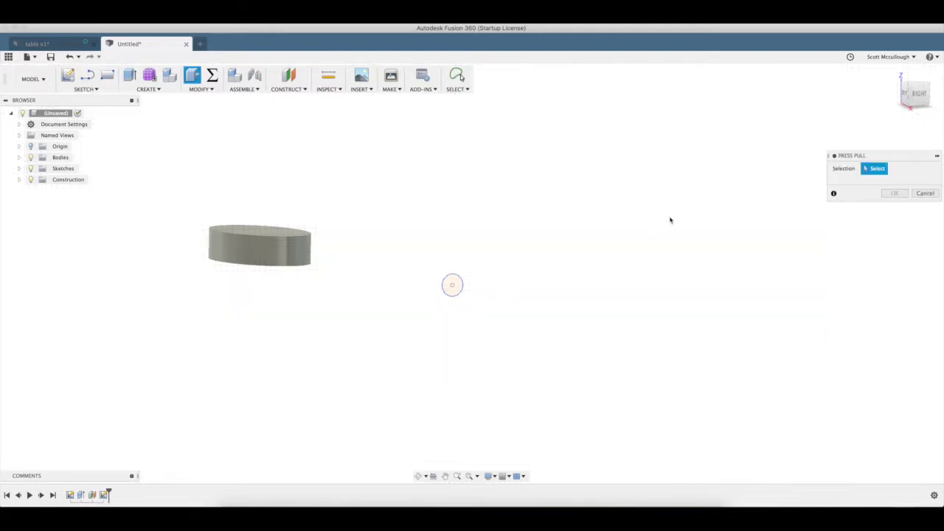
click(453, 286)
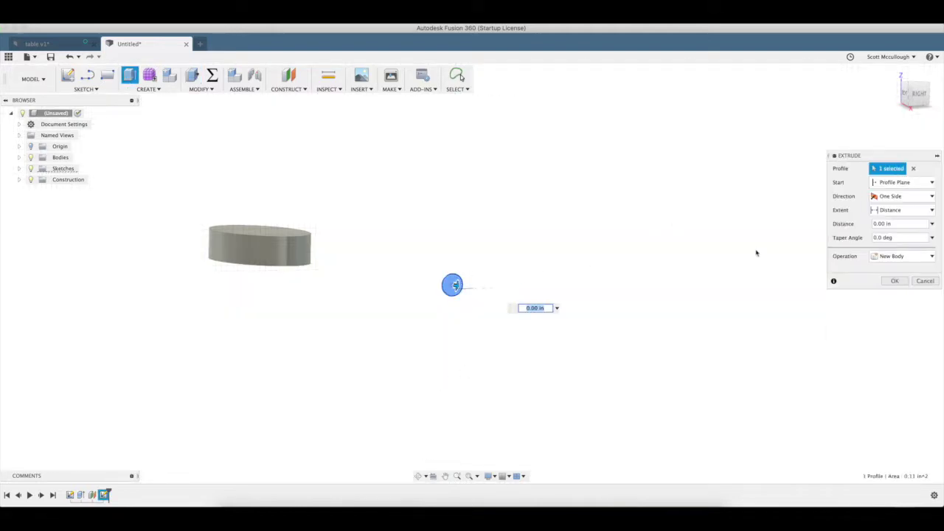
click(906, 212)
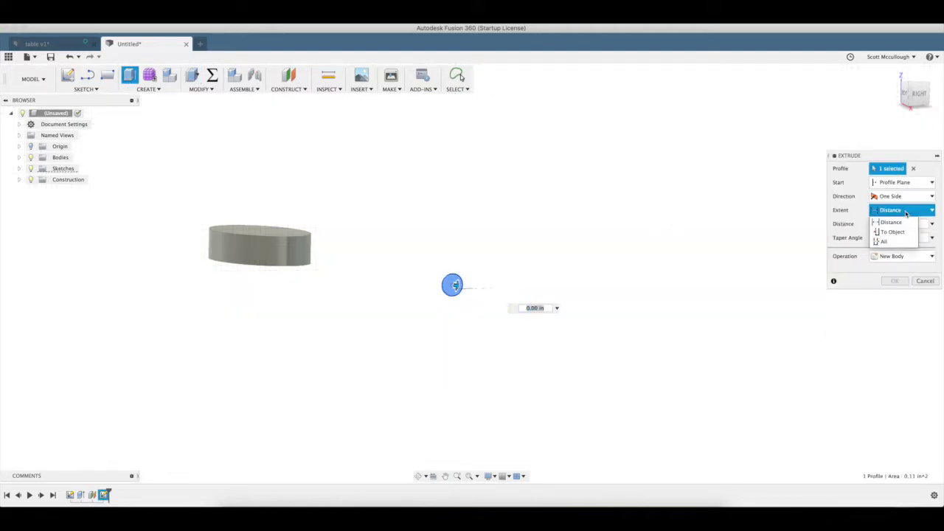
click(890, 234)
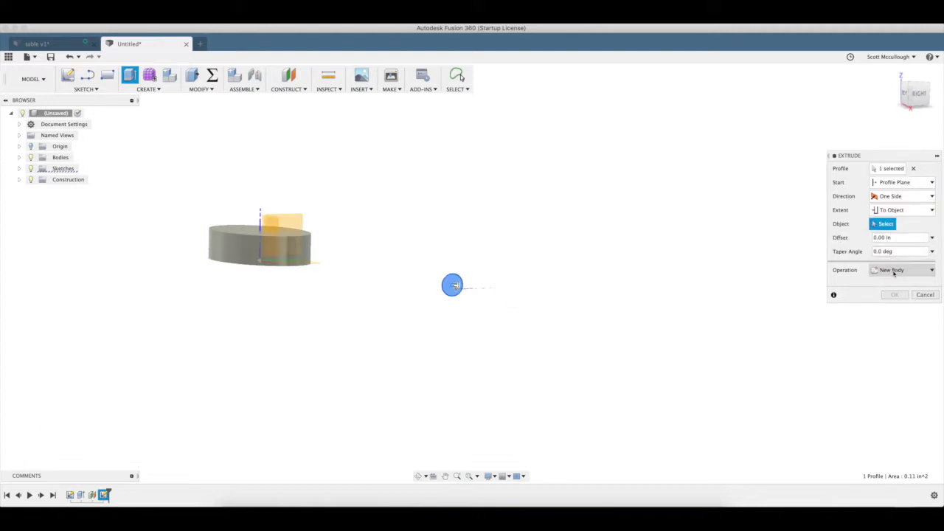
click(900, 270)
click(890, 284)
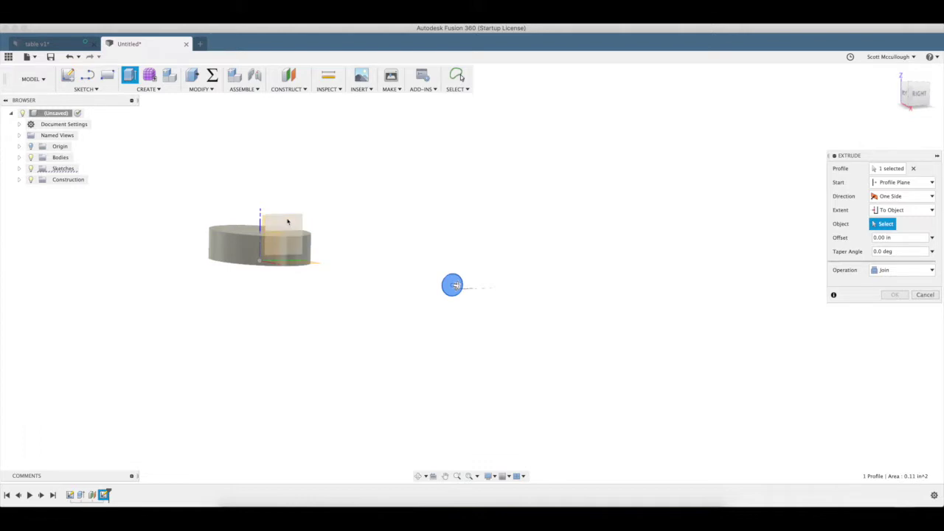
click(292, 253)
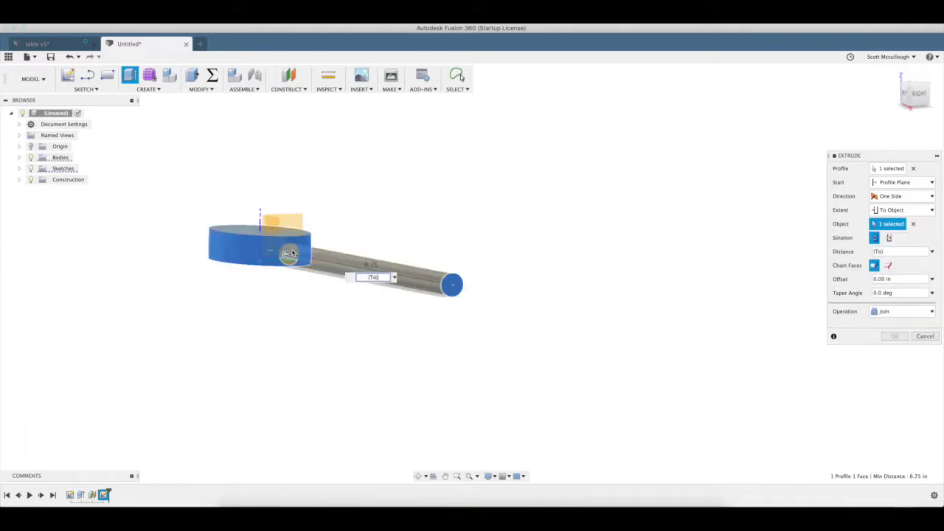
click(893, 336)
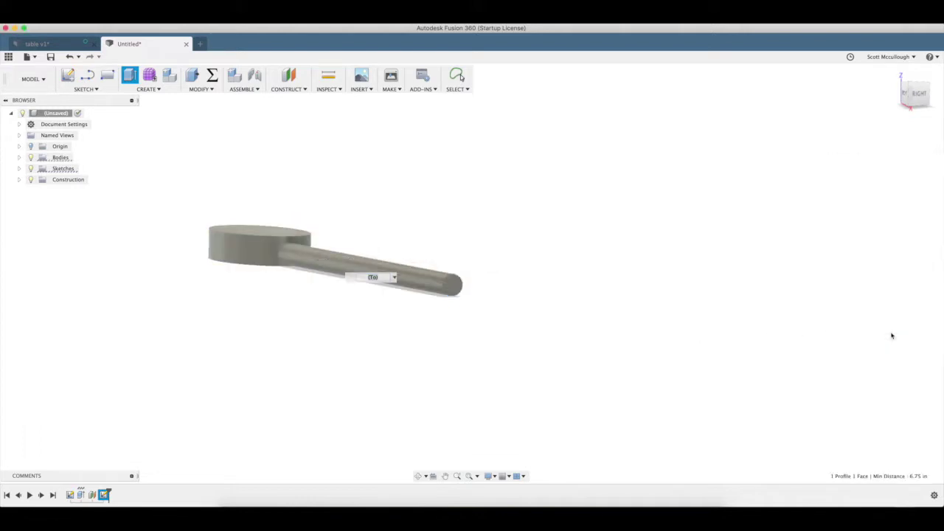
View the spoon from above and start a sketch on the bowl's top face
click(420, 475)
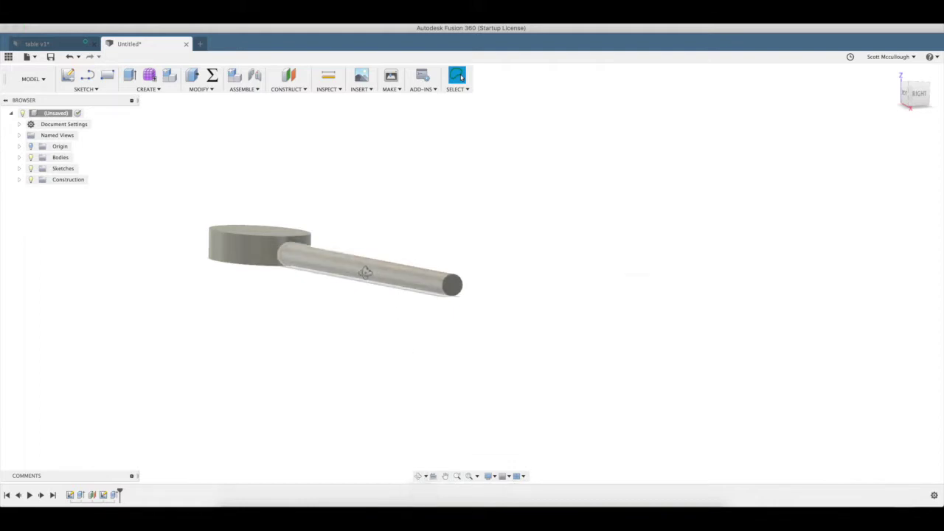
drag(368, 276, 378, 241)
click(444, 476)
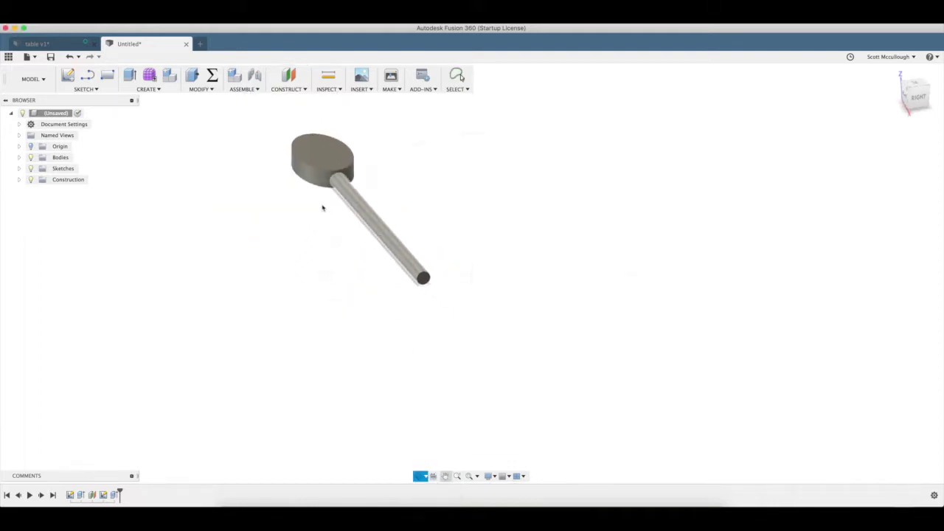
drag(301, 189, 332, 301)
scroll(349, 293, up, 5)
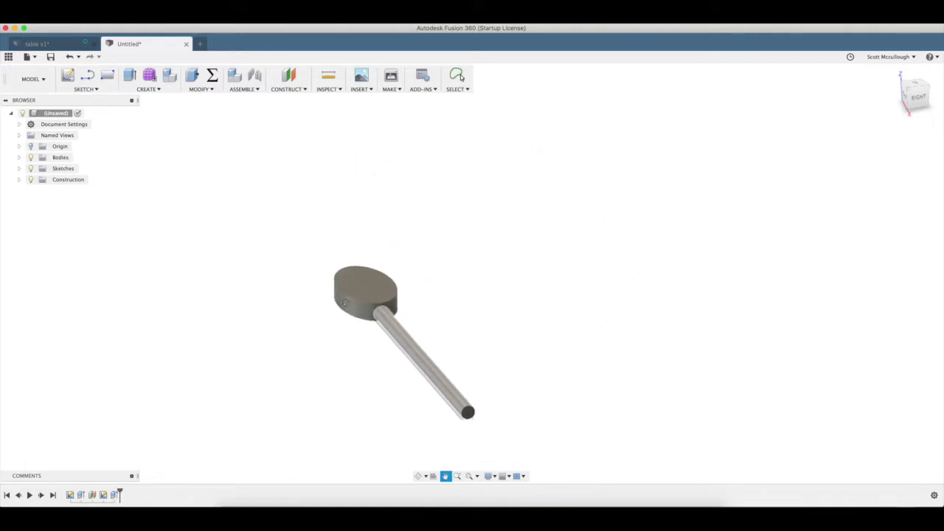
scroll(349, 292, up, 2)
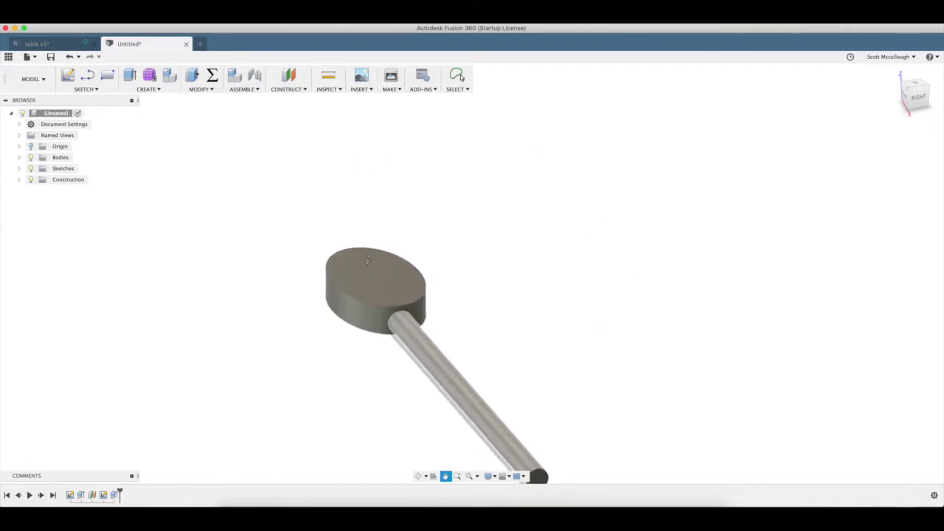
key(o)
click(373, 270)
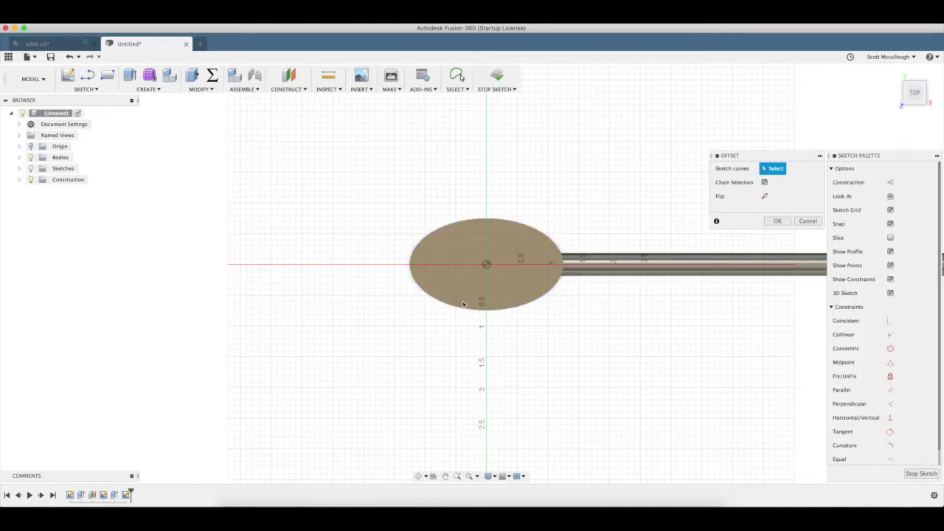
Offset the bowl's elliptical edge 0.12 in inward to form an inner outline
click(457, 309)
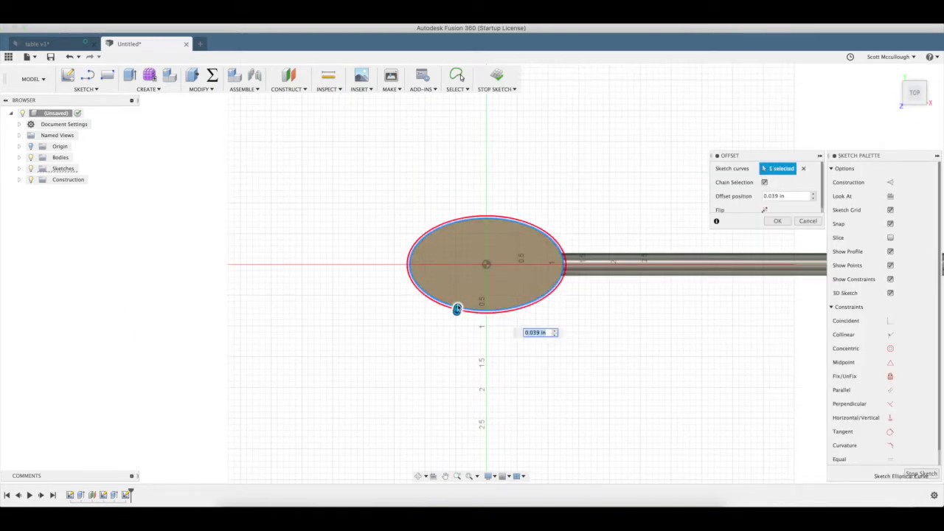
drag(457, 309, 459, 300)
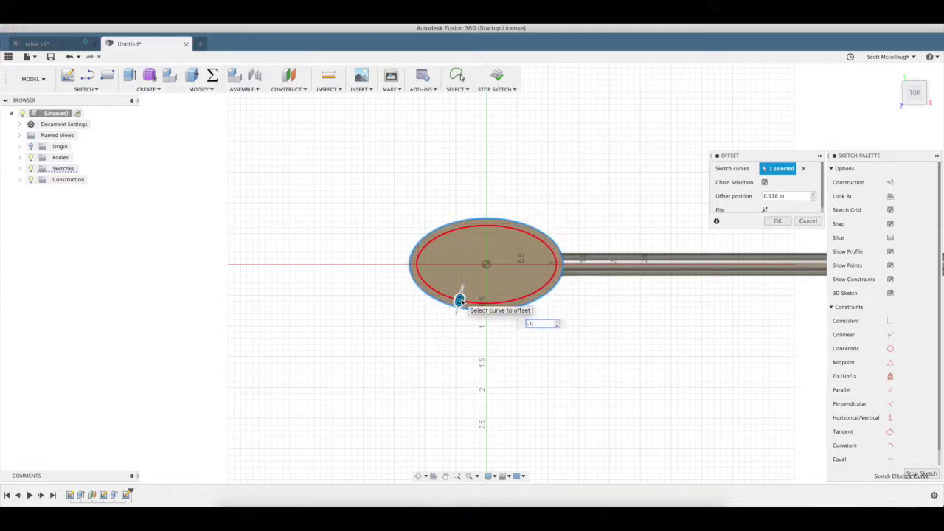
text(.12)
key(Return)
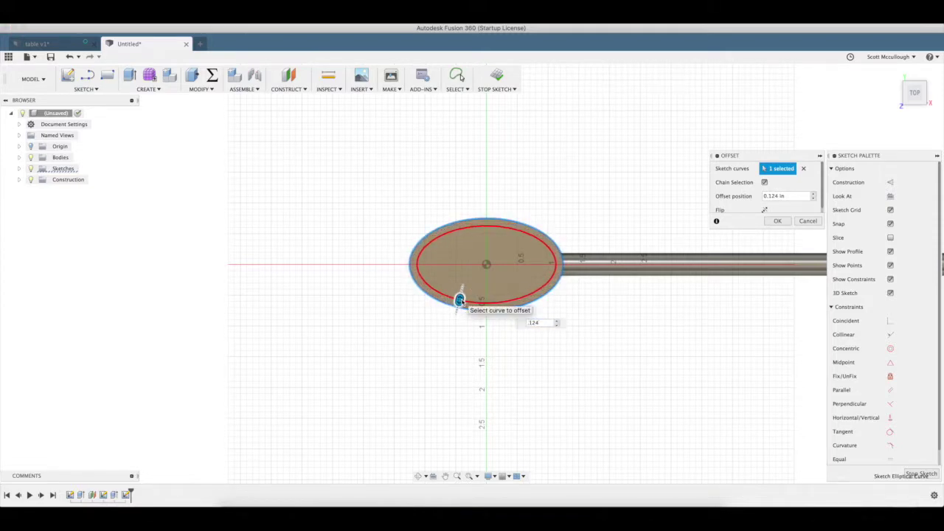
key(Return)
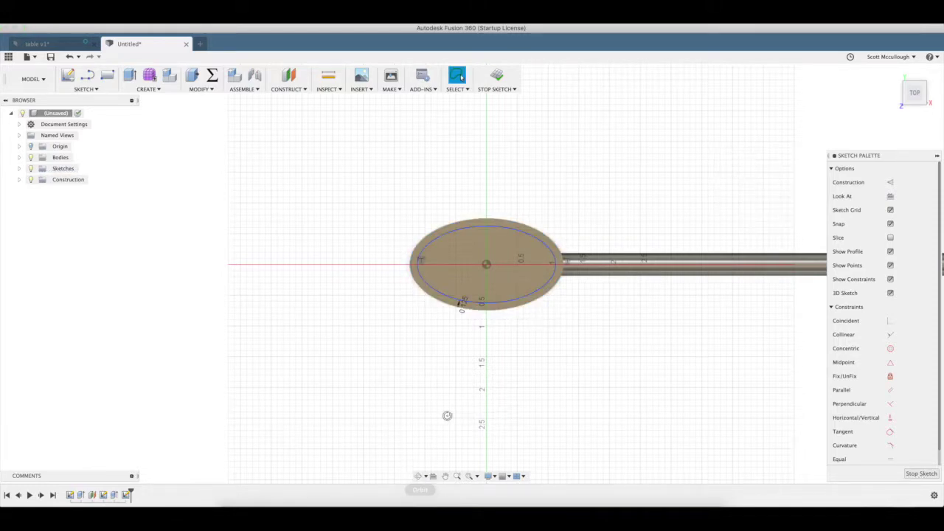
shift+middle_drag(445, 415, 448, 394)
Cut the inner ellipse profile 0.375 in deep into the disc to hollow the bowl
key(e)
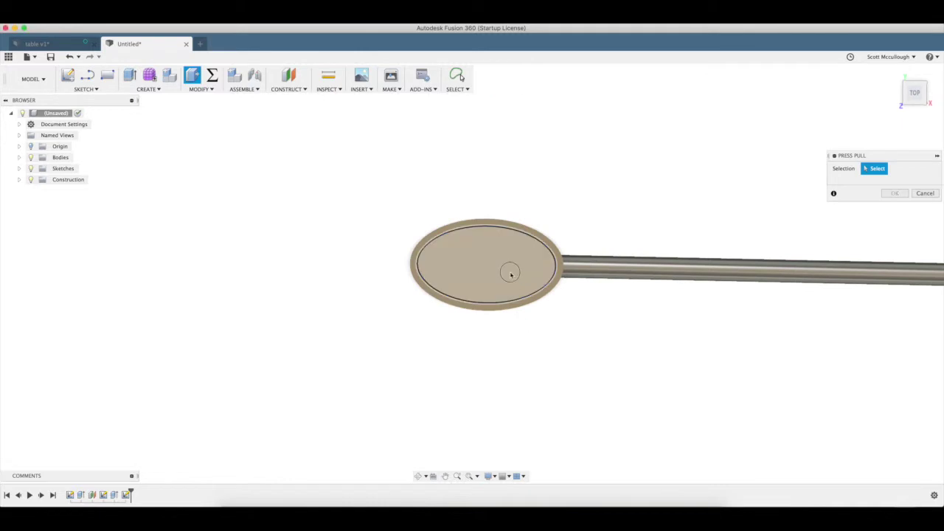
click(509, 271)
click(903, 256)
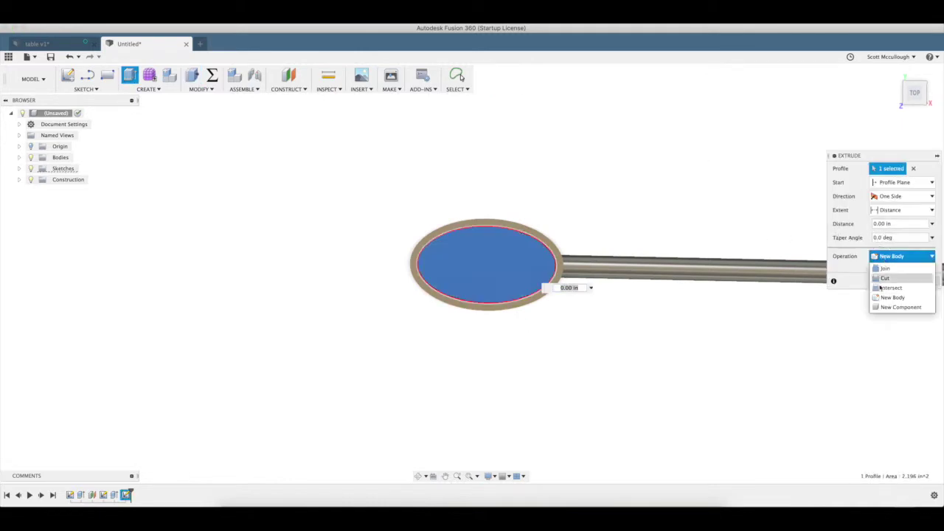
click(885, 276)
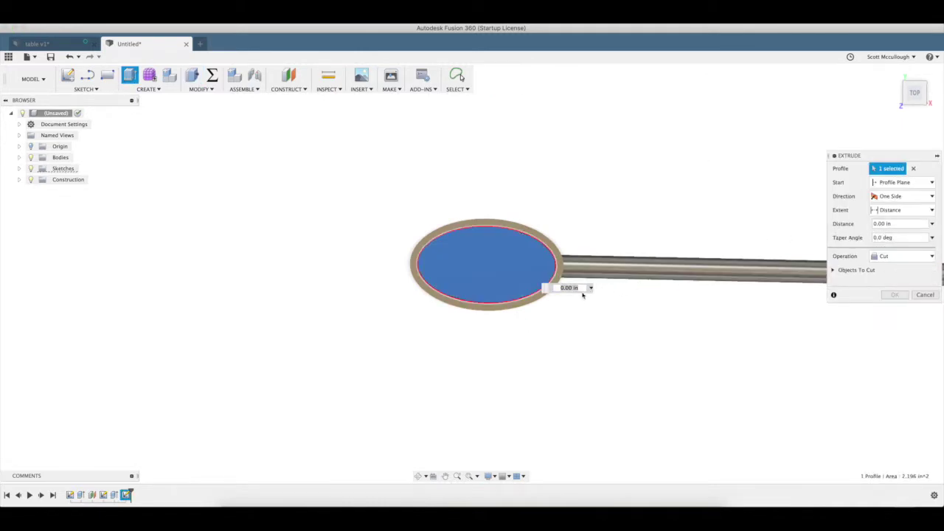
click(418, 476)
drag(467, 352, 485, 308)
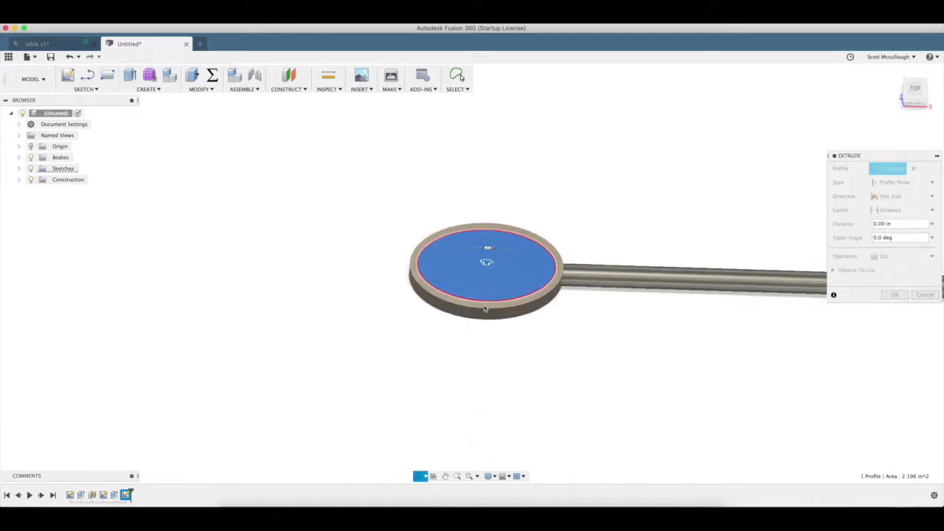
key(Escape)
drag(485, 263, 485, 277)
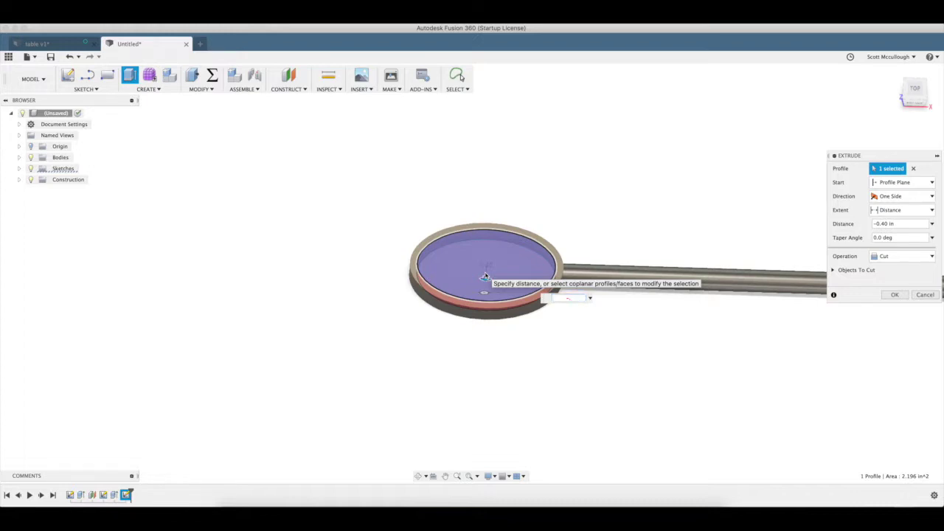
text(-.375)
key(Return)
Fillet the bowl's inner edge at 0.25 in
key(f)
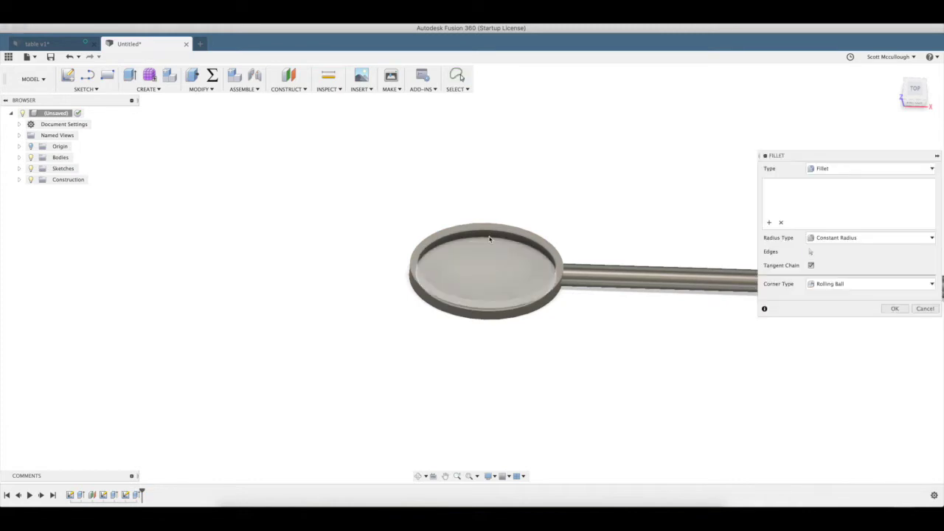
click(483, 238)
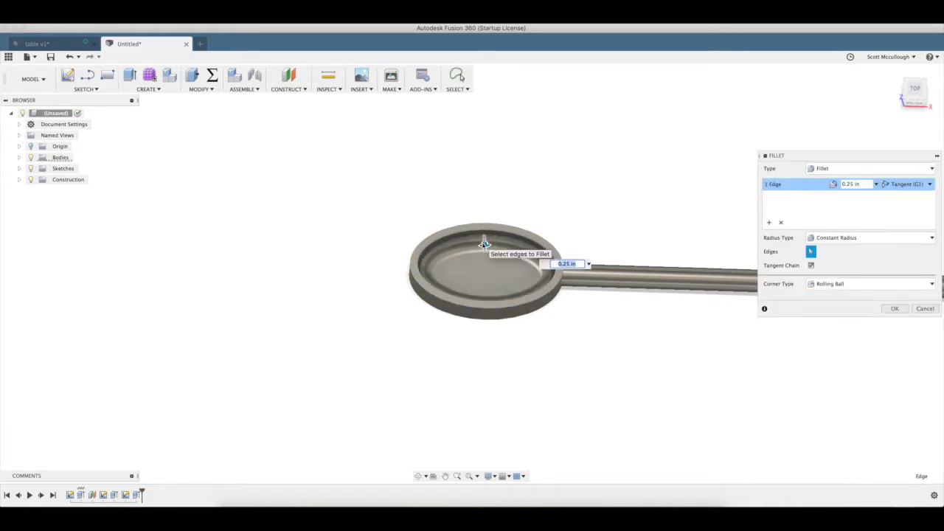
key(Return)
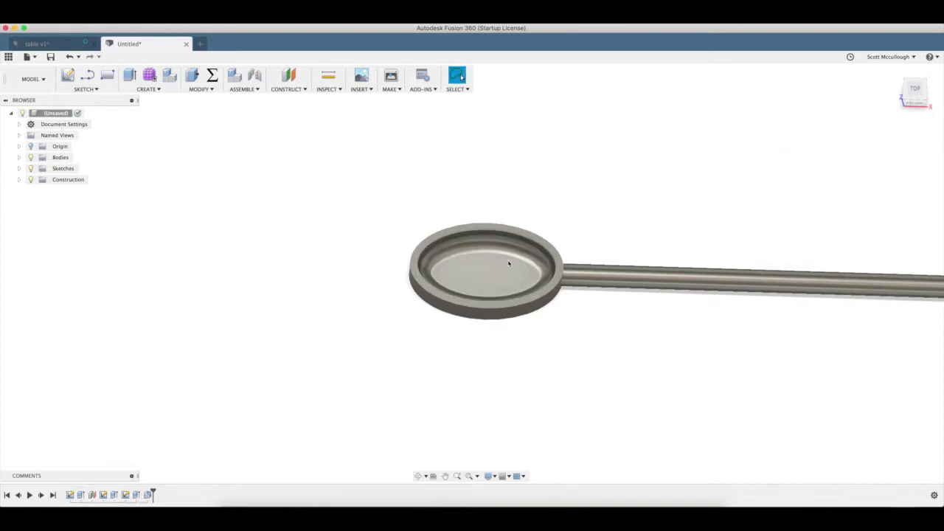
Fillet the bowl's top rim at 0.10 in
key(f)
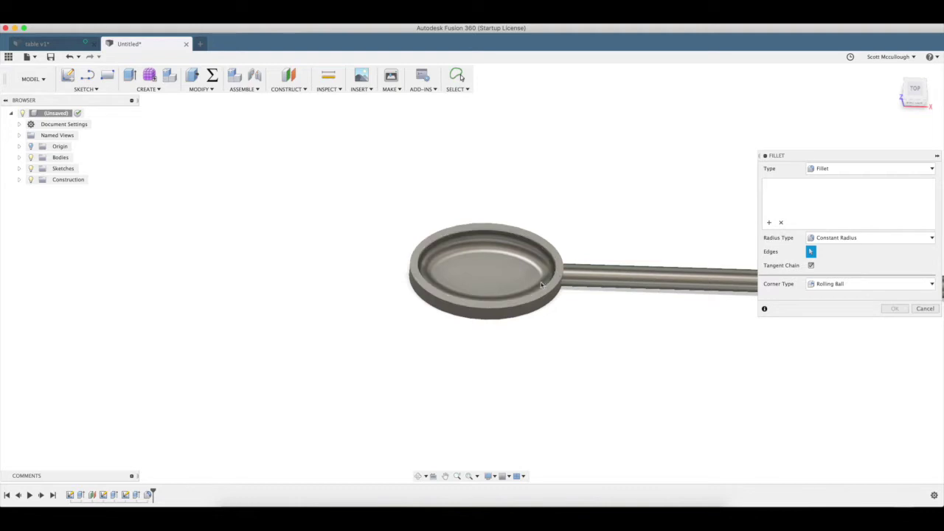
click(552, 258)
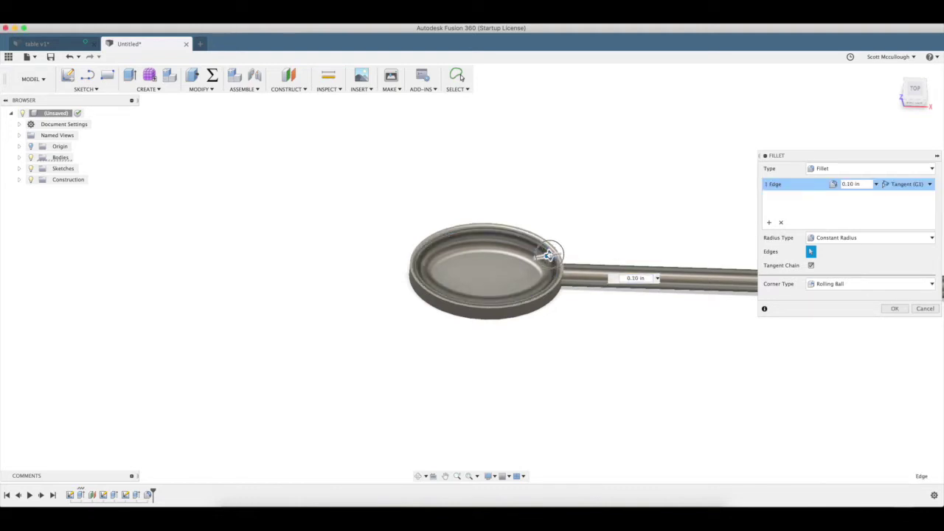
key(Return)
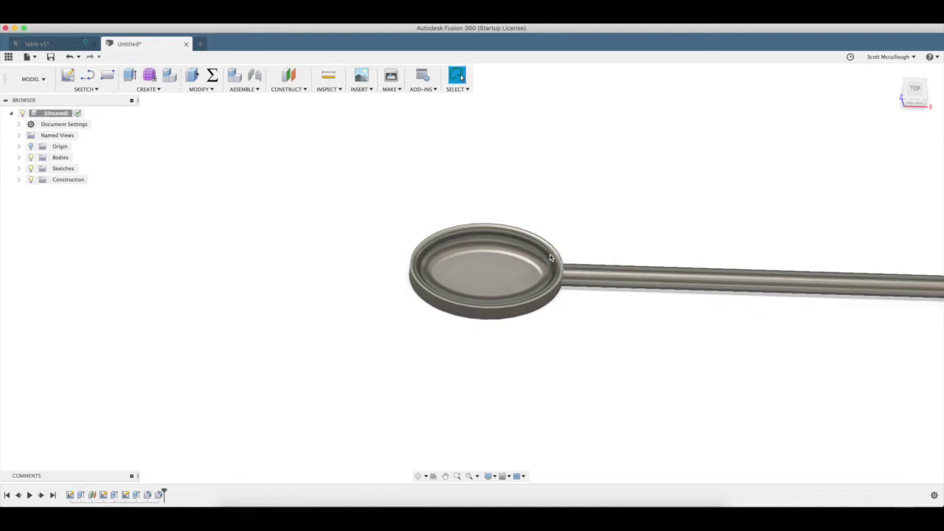
Fillet the bowl's bottom edge at 0.25 in
click(417, 476)
drag(466, 347, 466, 303)
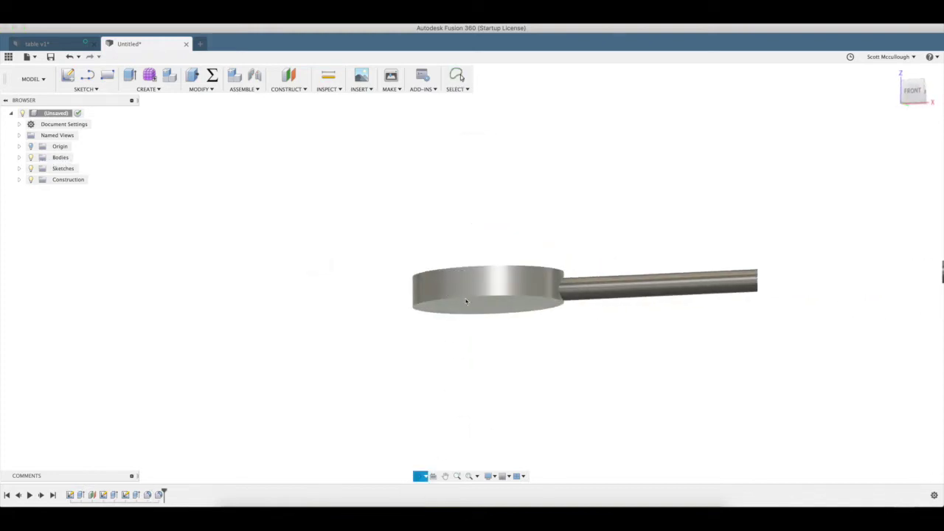
key(f)
click(470, 298)
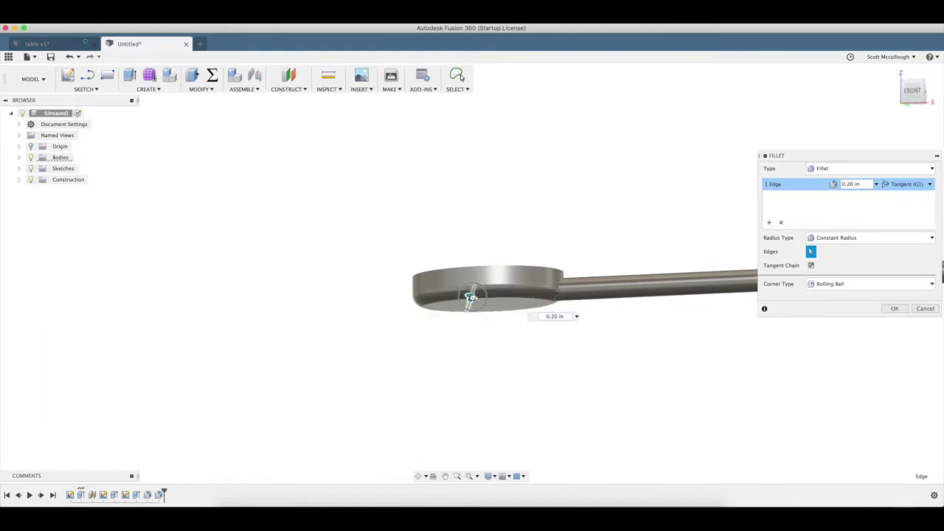
drag(470, 297, 471, 296)
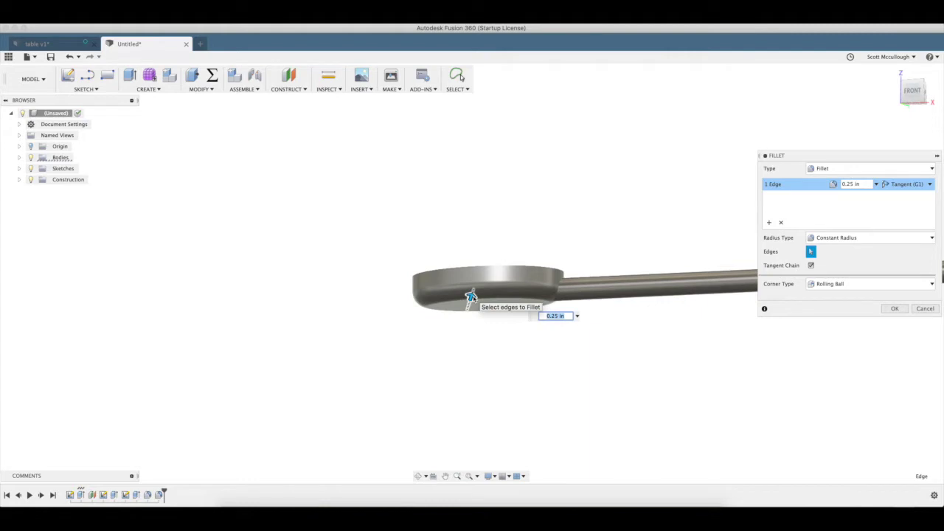
key(Return)
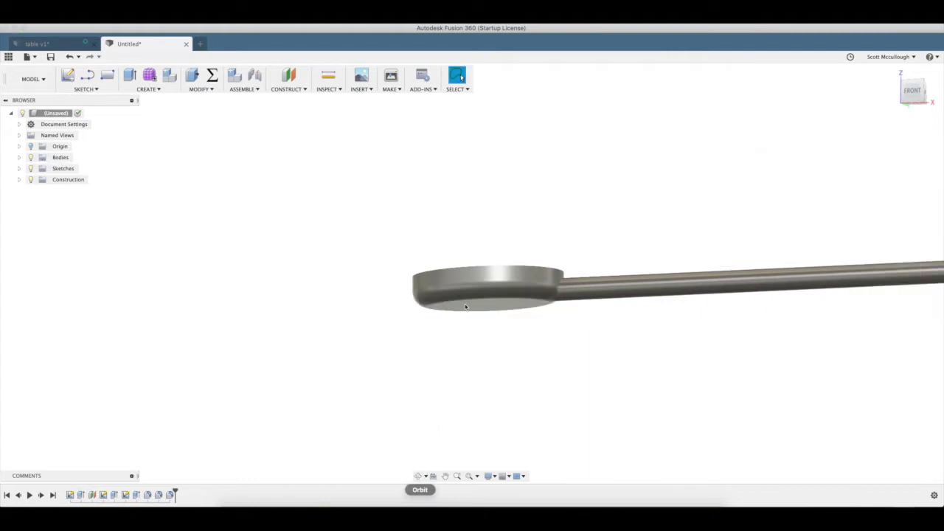
drag(461, 310, 622, 331)
key(Escape)
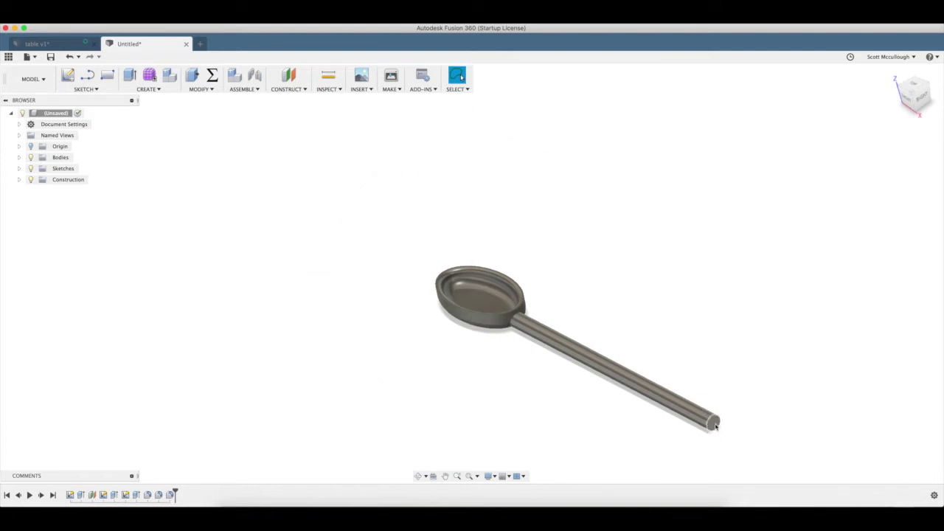
Apply a 0.150 in fillet to the edge at the end of the handle
key(f)
click(712, 417)
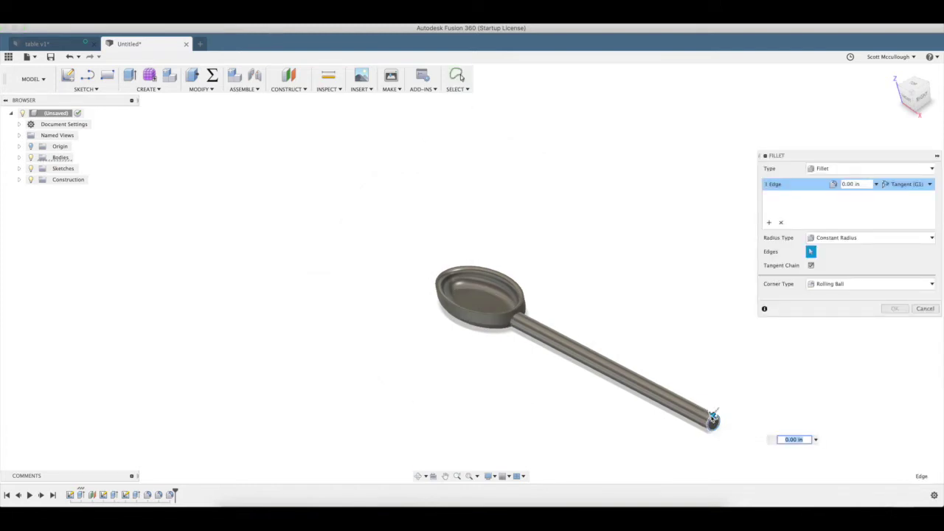
text(0.05)
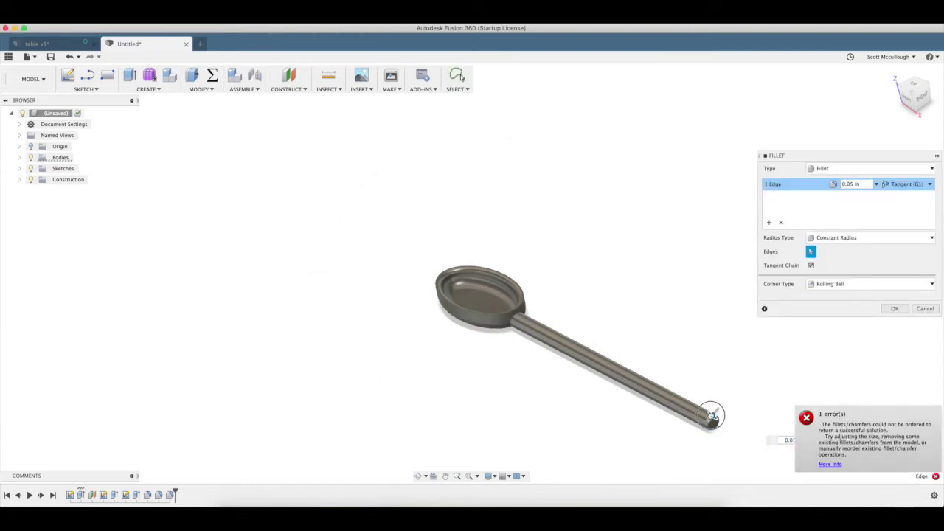
drag(713, 417, 723, 417)
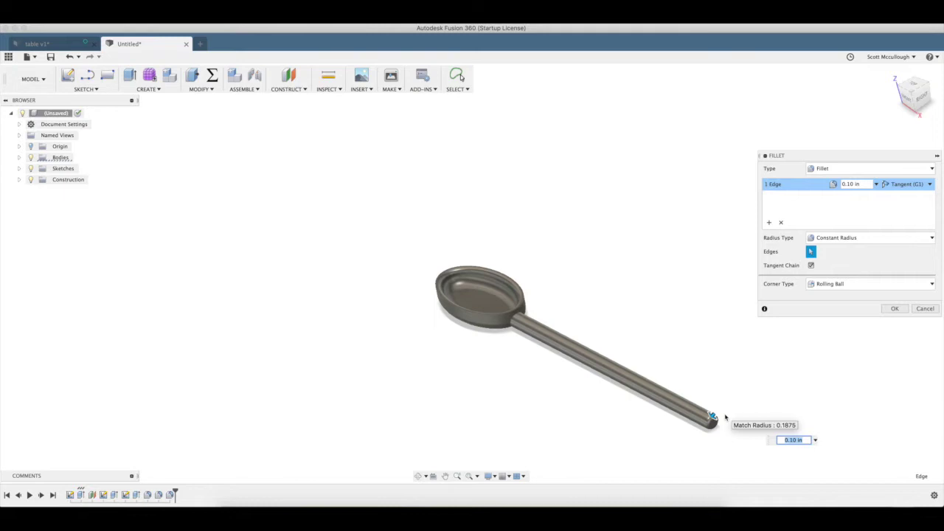
text(.2)
key(Return)
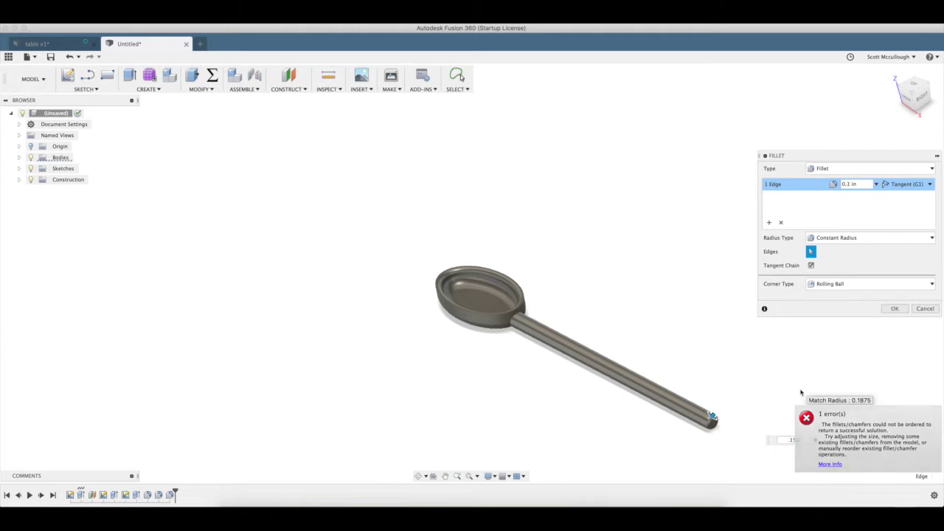
text(.150)
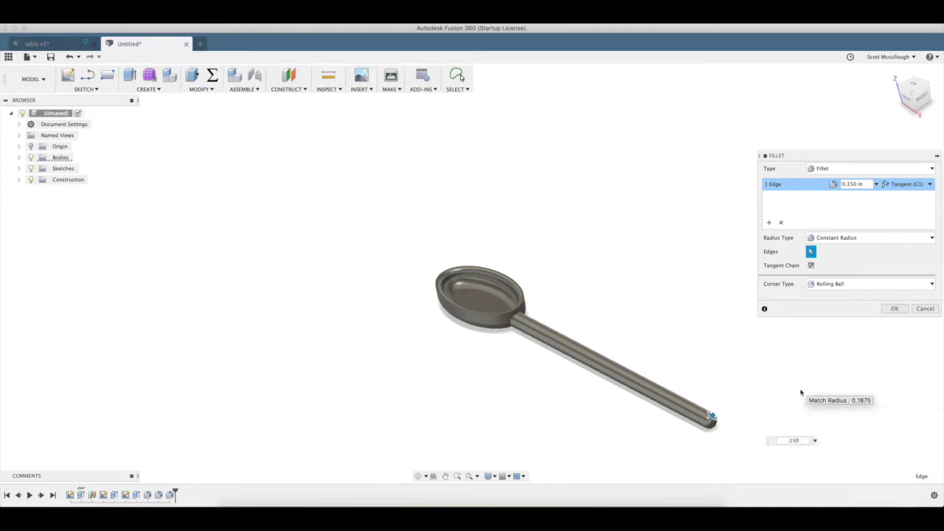
key(Return)
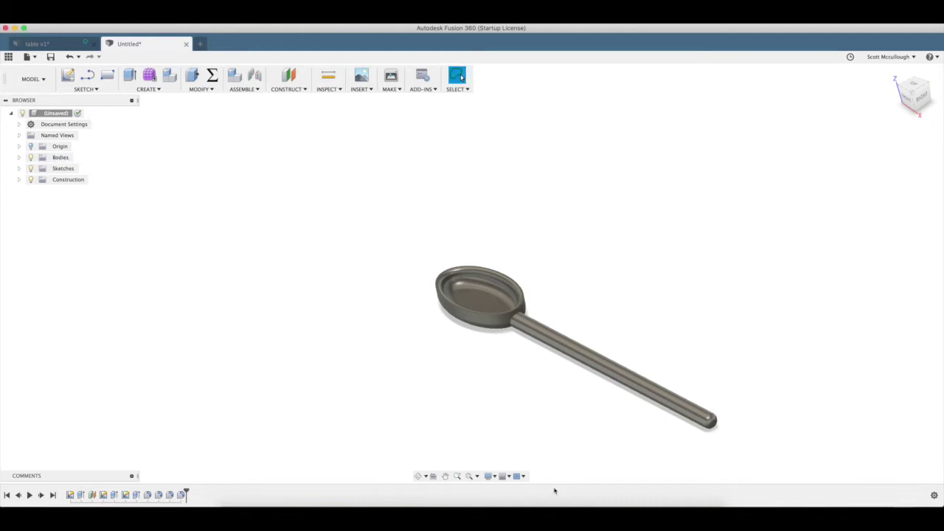
click(419, 476)
Orbit and zoom the spoon toward a top-down view
drag(467, 331, 458, 355)
scroll(458, 355, down, 4)
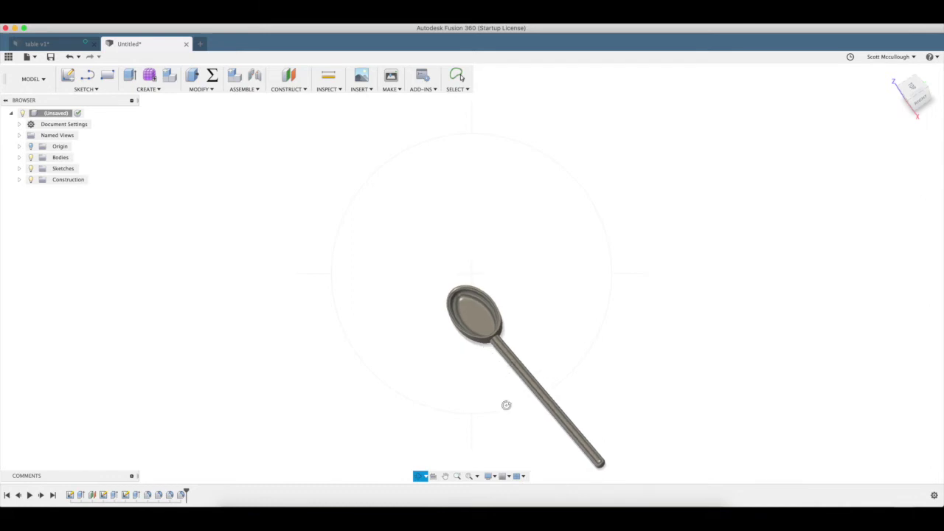
mouse_move(506, 405)
mouse_down()
mouse_move(494, 339)
mouse_move(558, 383)
mouse_move(565, 417)
mouse_move(512, 293)
mouse_move(552, 426)
mouse_move(565, 409)
mouse_move(545, 427)
mouse_move(506, 412)
mouse_move(519, 411)
mouse_up()
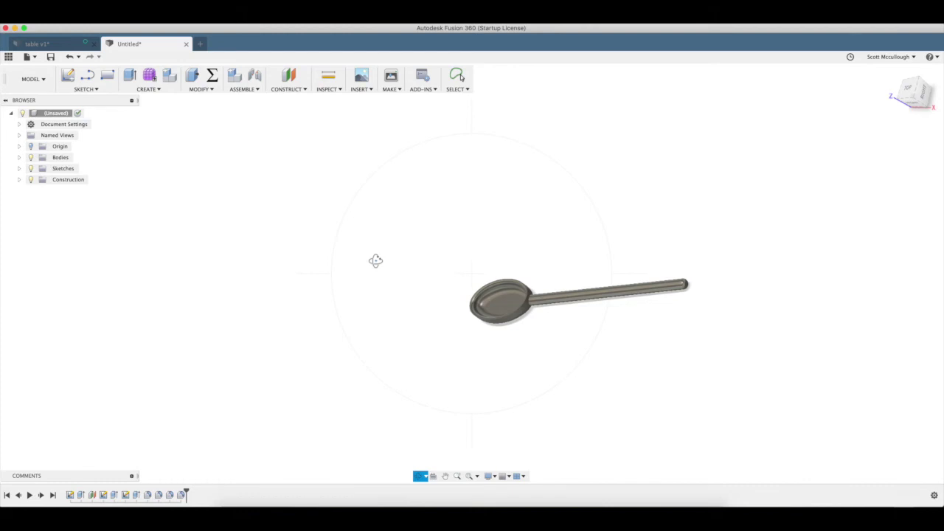
Start a Press Pull edit, then orbit freely to view the bowl from the side
key(q)
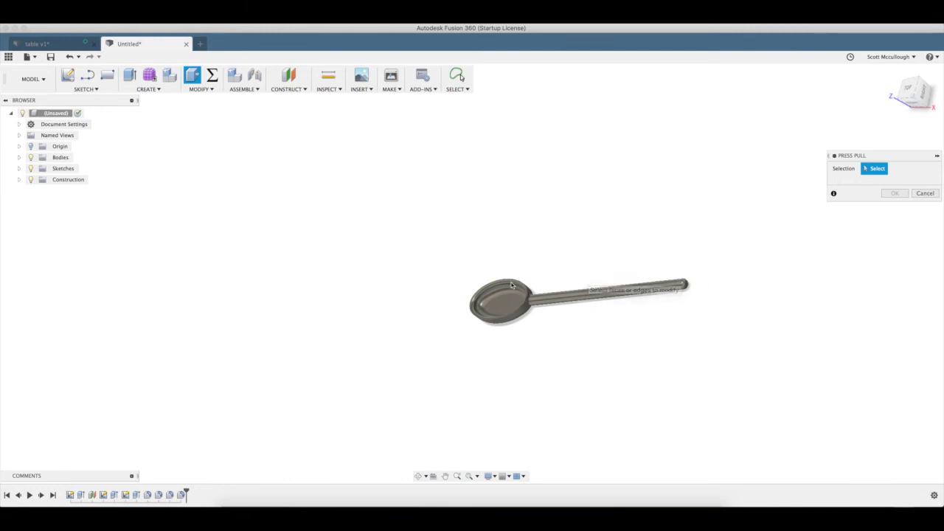
click(419, 476)
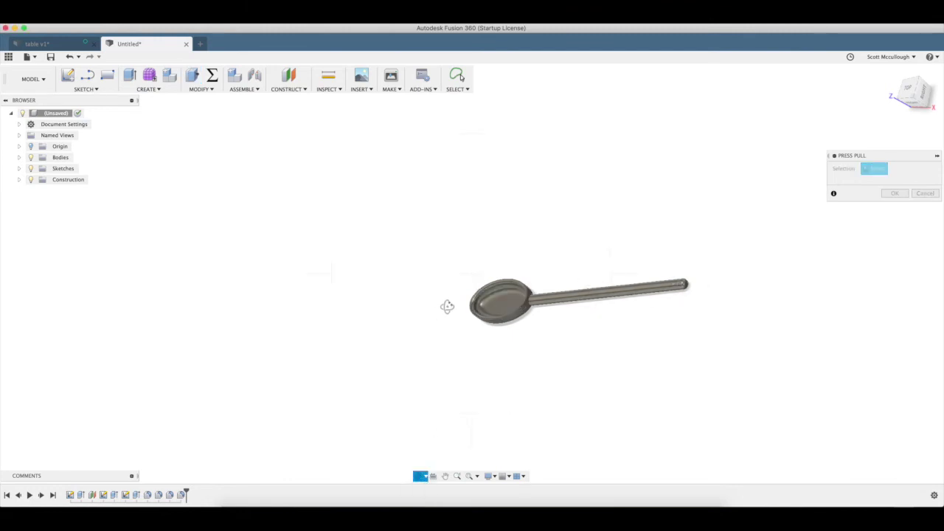
drag(447, 307, 468, 320)
scroll(487, 306, up, 5)
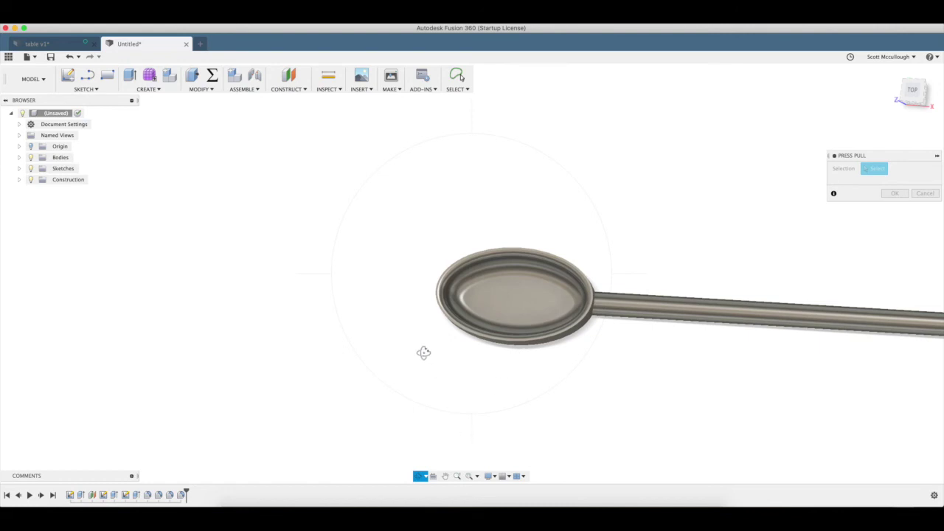
mouse_move(423, 352)
mouse_down()
mouse_move(409, 298)
mouse_move(377, 281)
mouse_move(432, 340)
mouse_up()
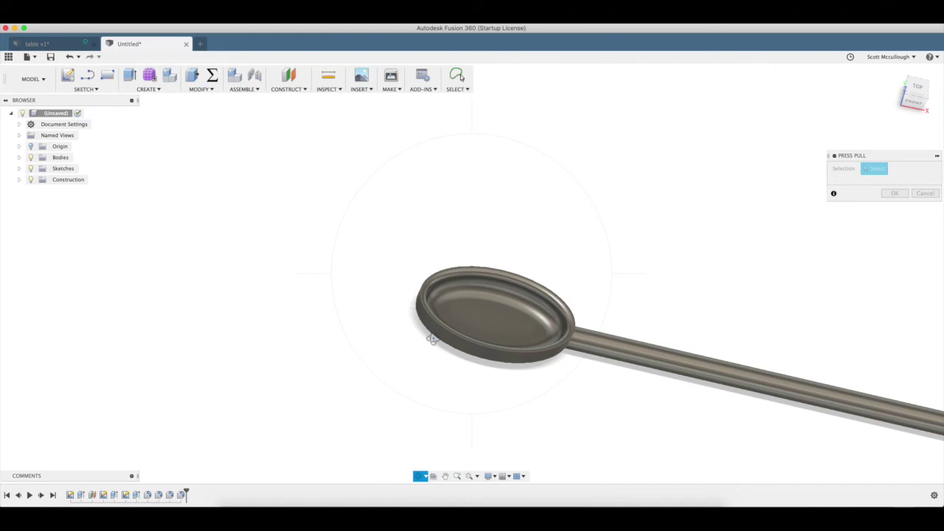